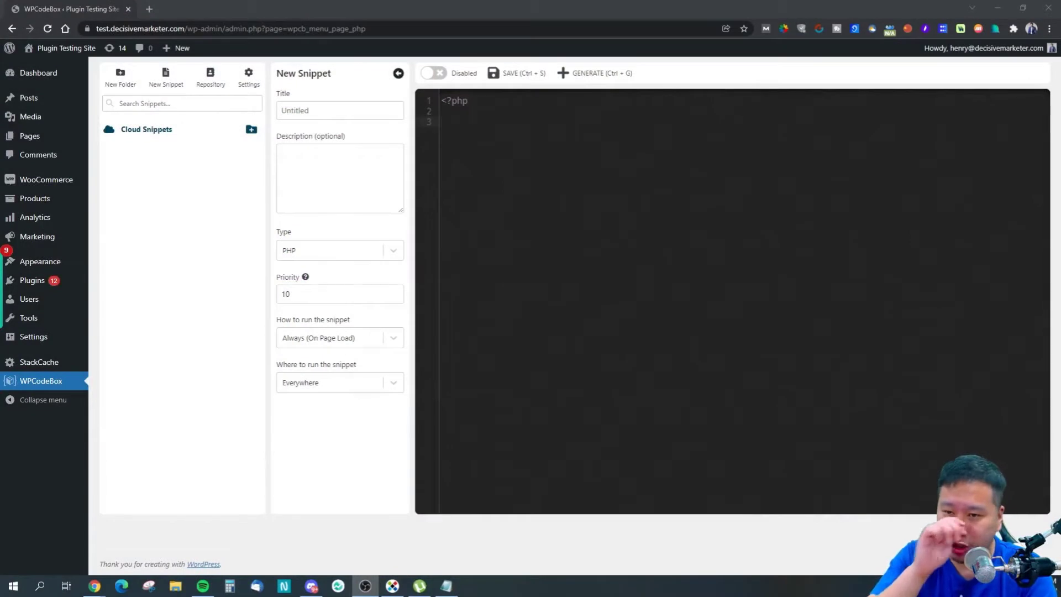
left_click(188, 280)
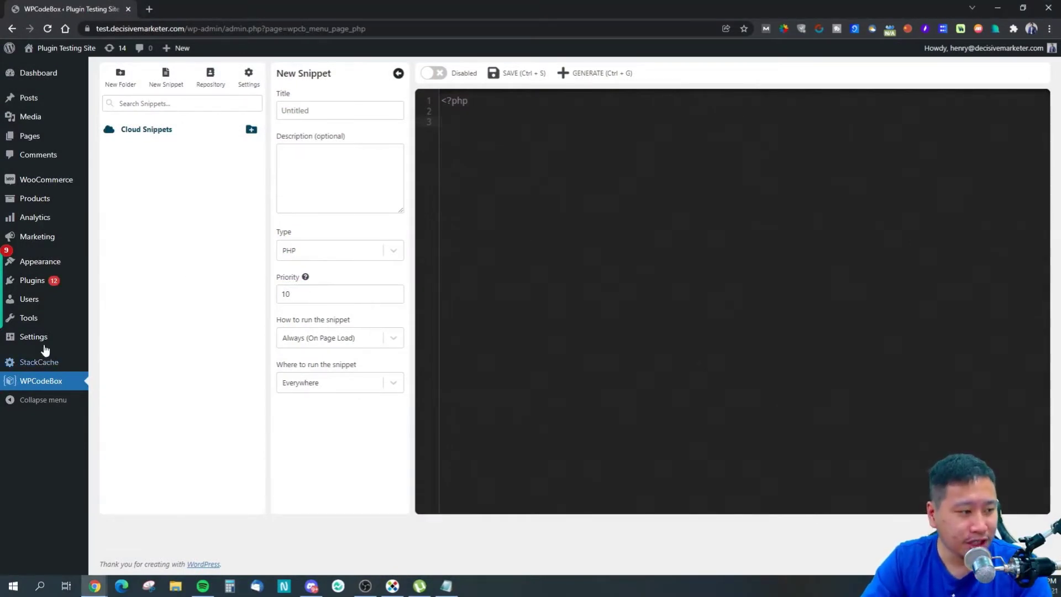
mouse_move(68, 261)
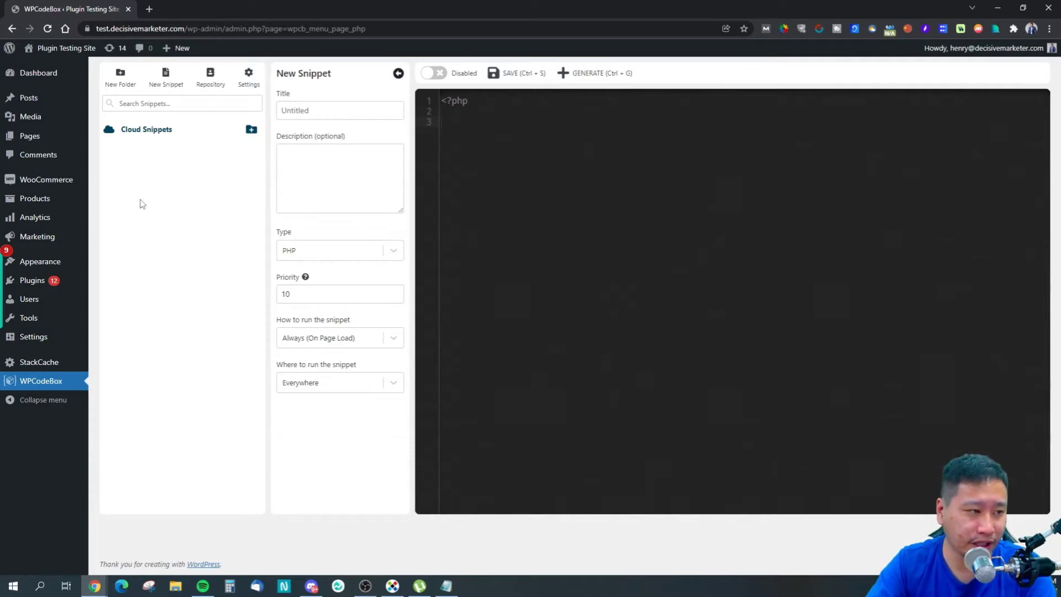
left_click(249, 78)
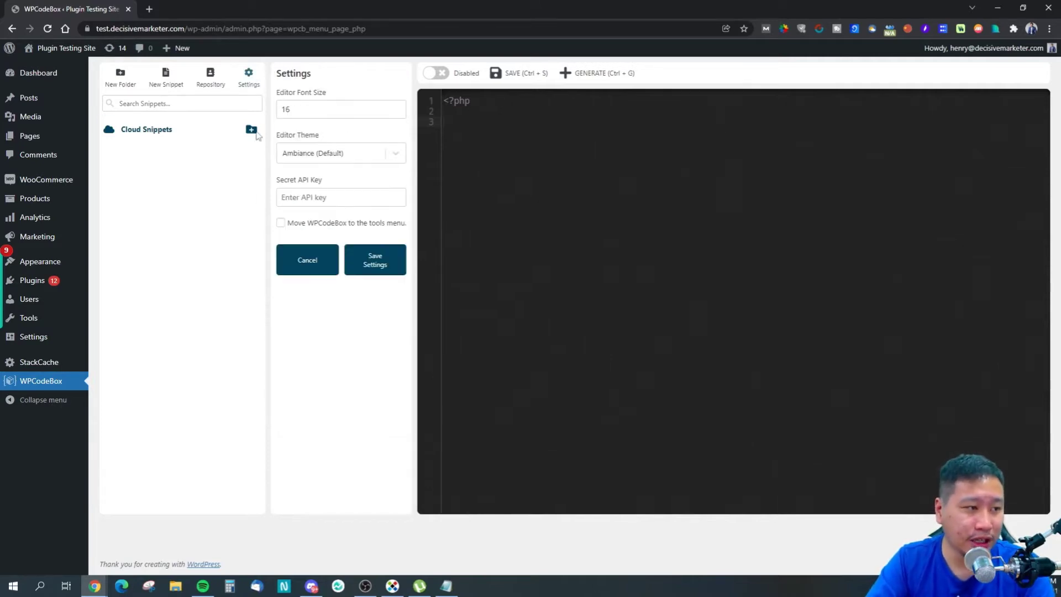
left_click(311, 196)
key("ctrl+v")
double_click(304, 195)
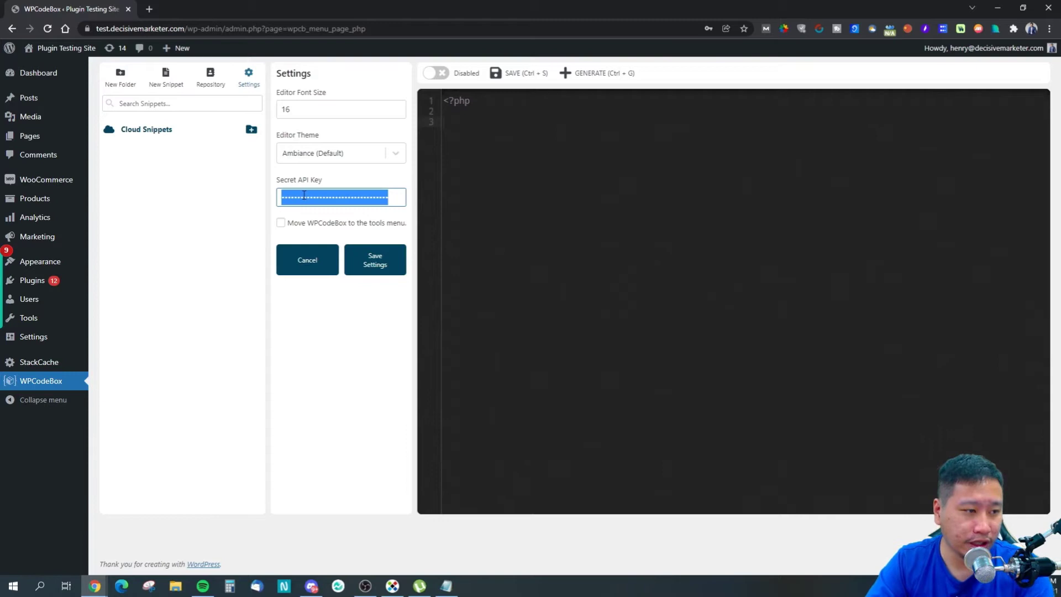
left_click(255, 205)
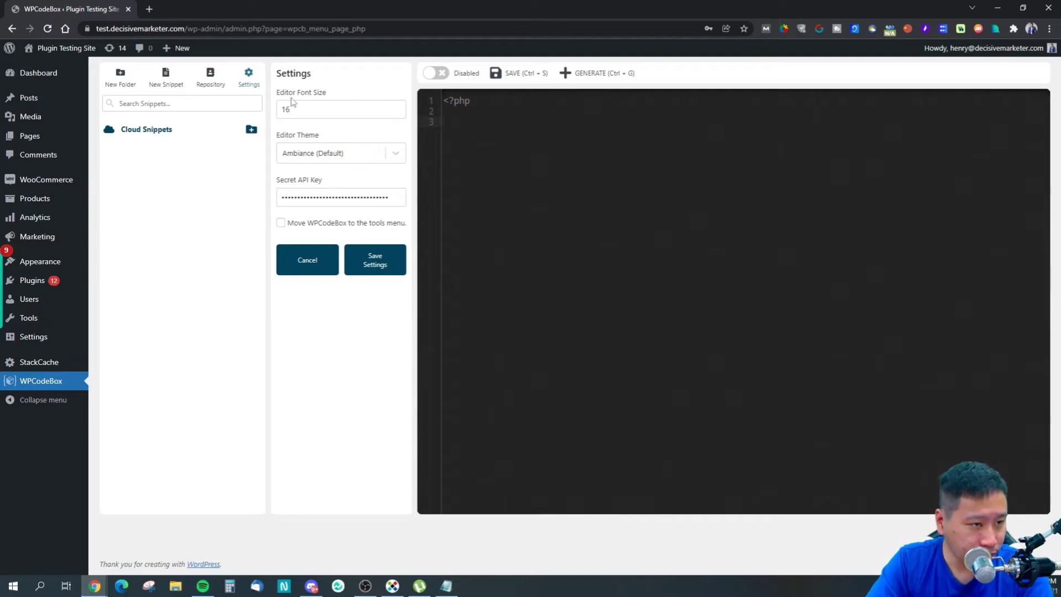
left_click(129, 82)
key("Escape")
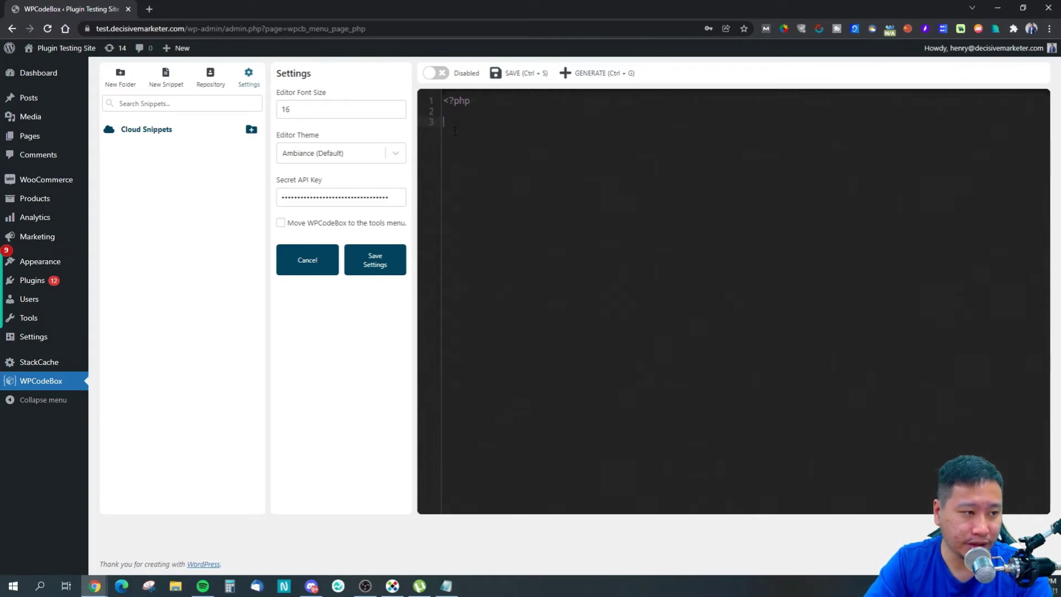
left_click(210, 77)
left_click(947, 70)
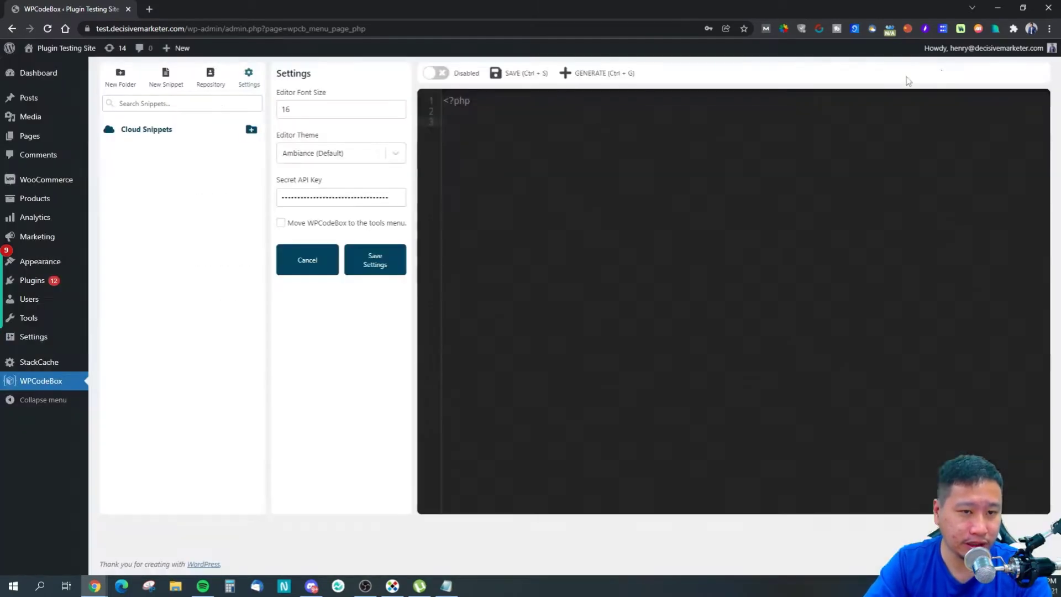
left_click(482, 123)
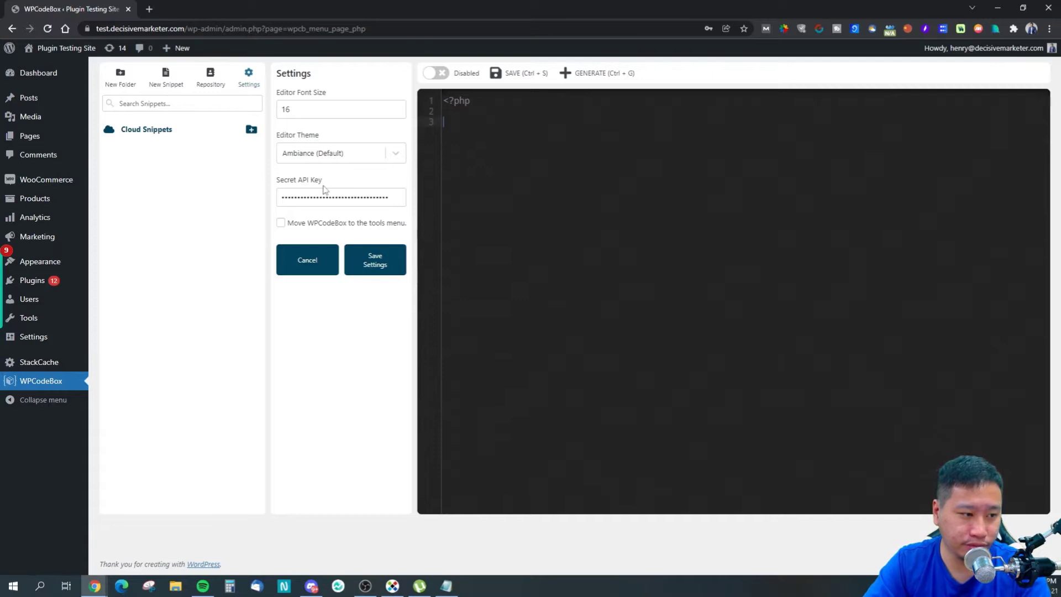
left_click(307, 261)
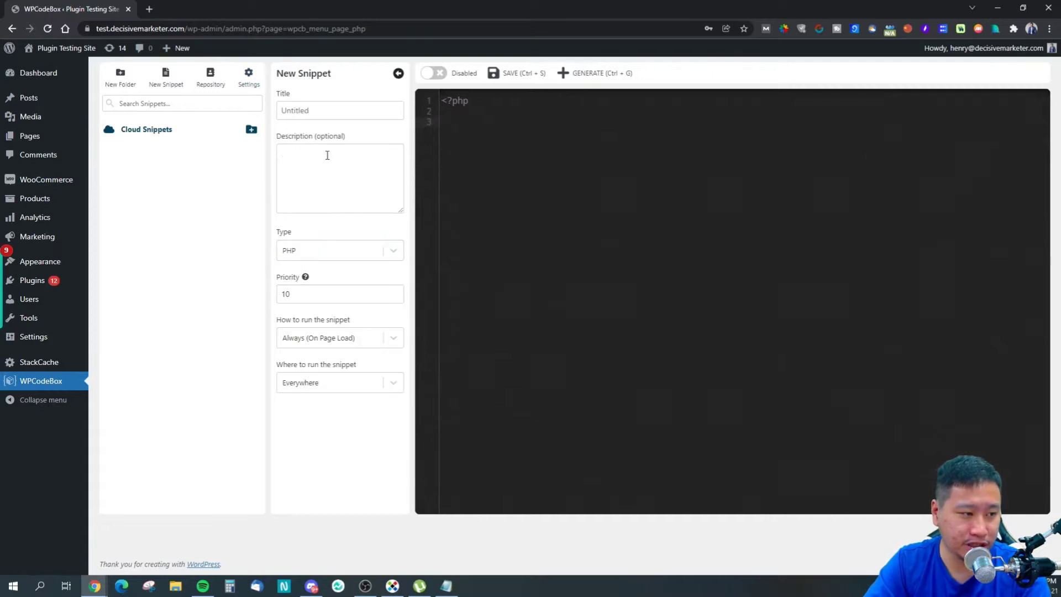
left_click(335, 111)
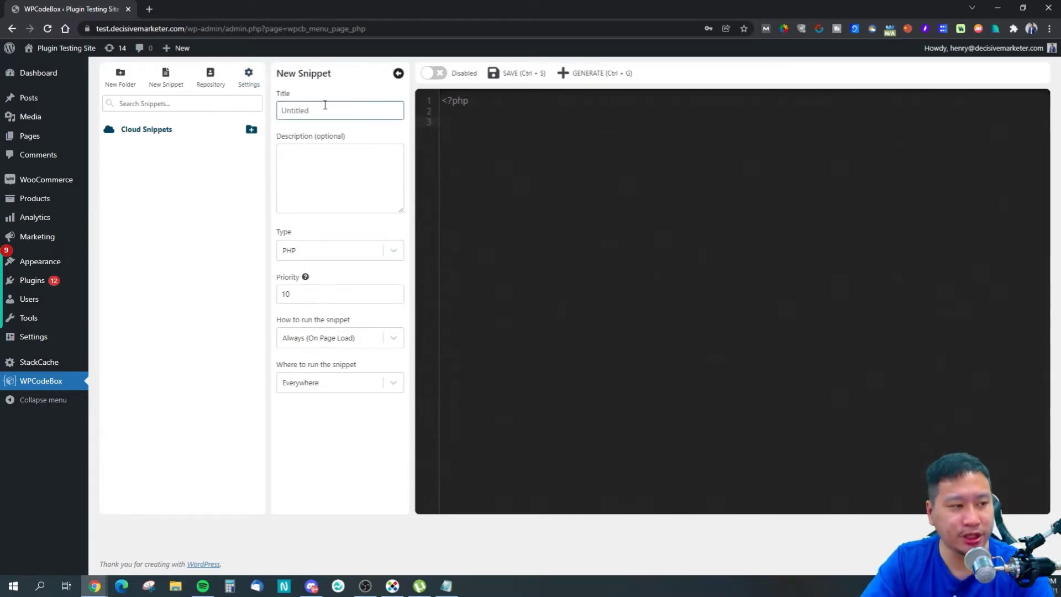
left_click(308, 158)
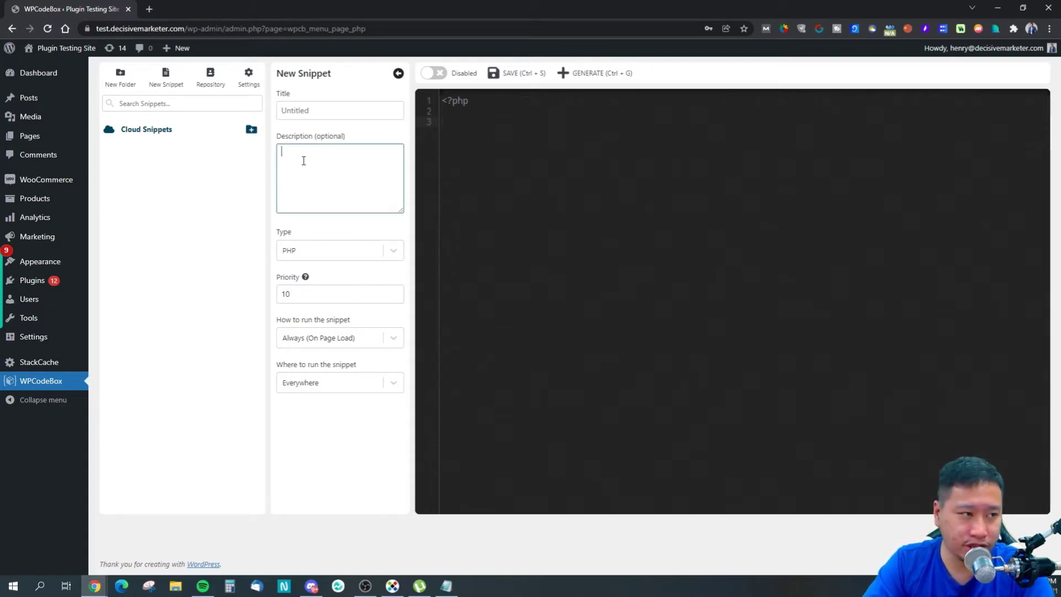
left_click(335, 246)
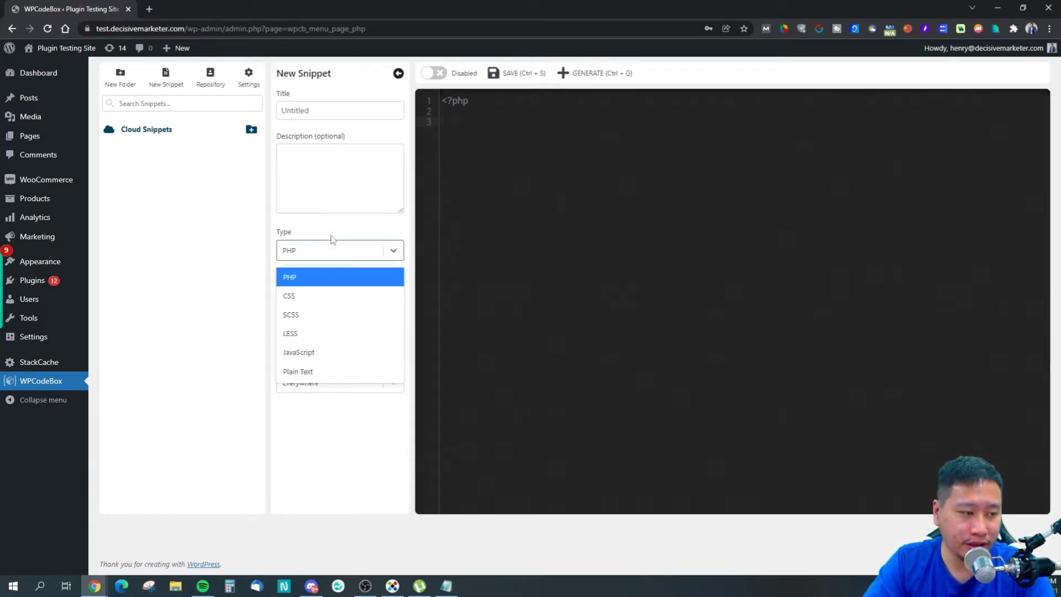
left_click(332, 252)
left_click(341, 253)
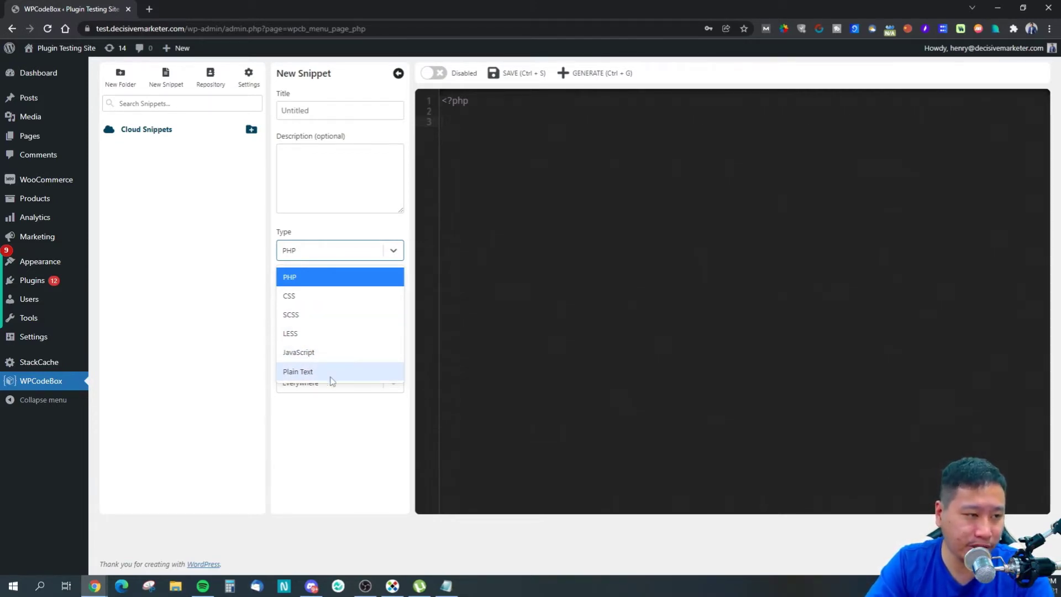
left_click(321, 211)
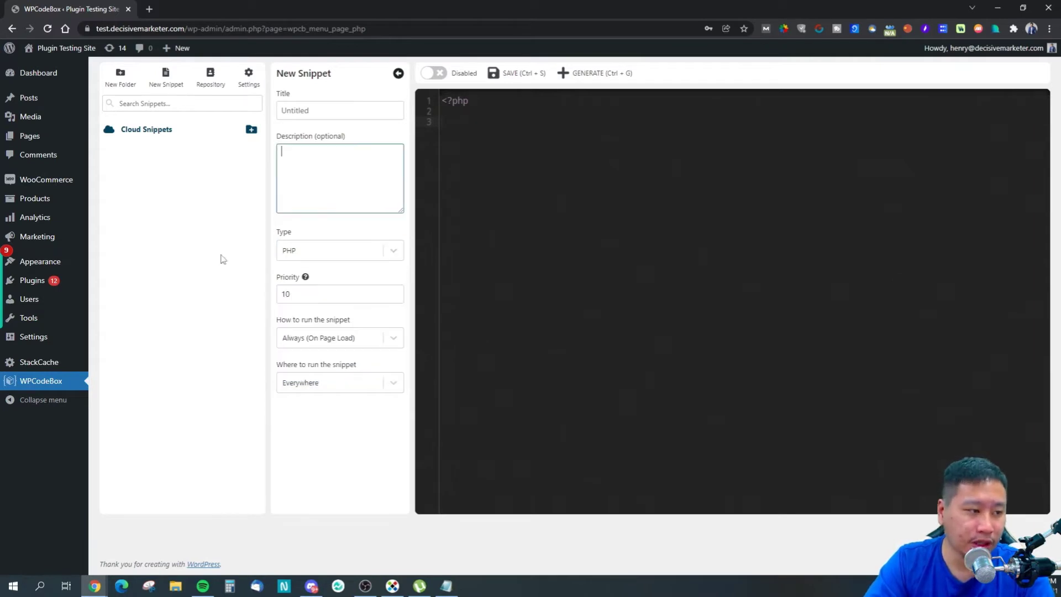
double_click(284, 294)
mouse_move(303, 284)
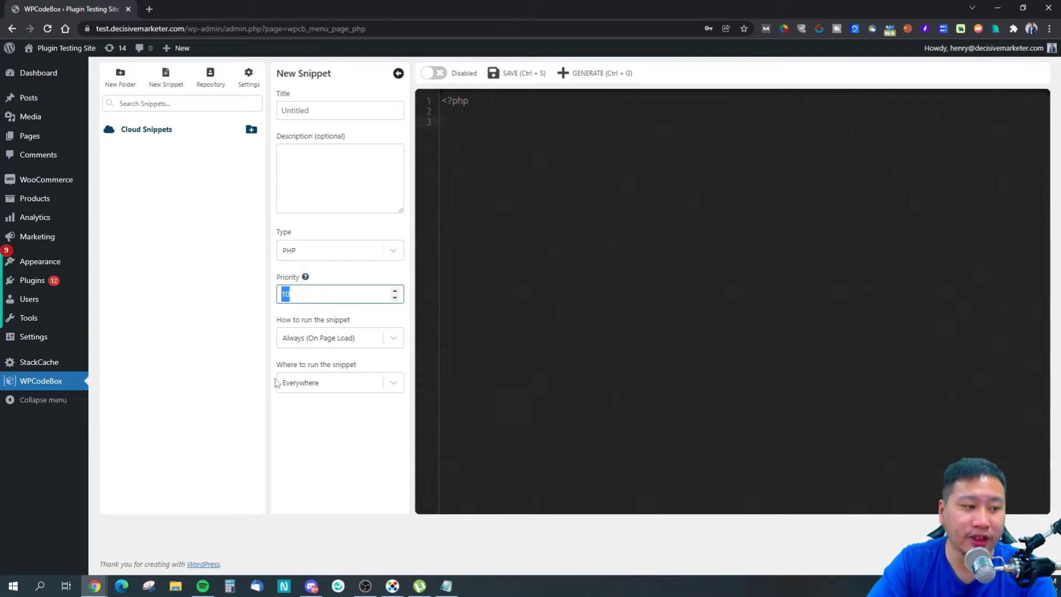
- Try the Manual On Demand run mode, then leave the snippet on Always On Page Load
left_click(338, 338)
left_click(318, 365)
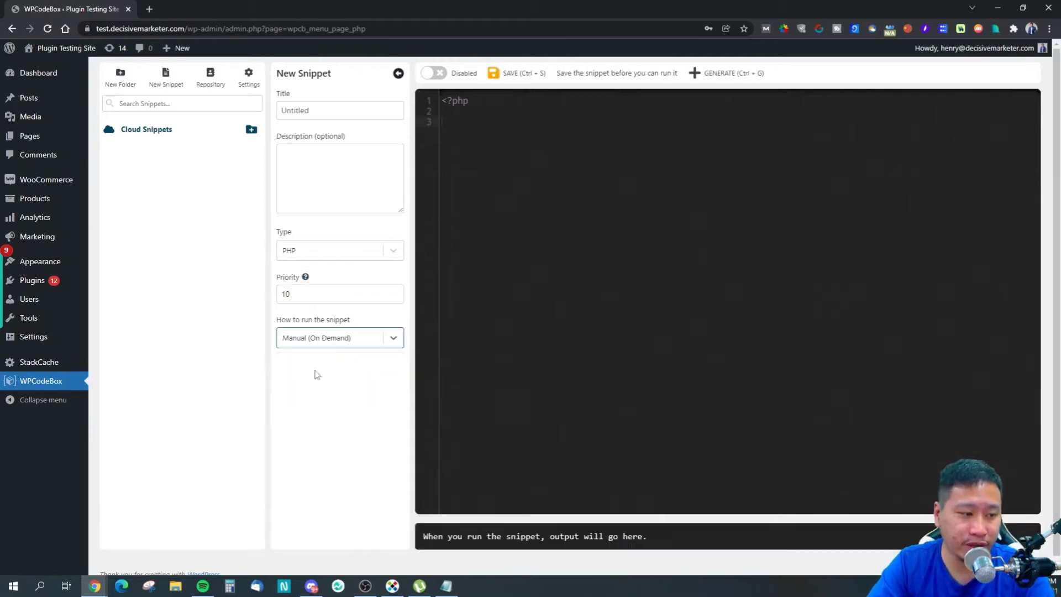
left_click(326, 343)
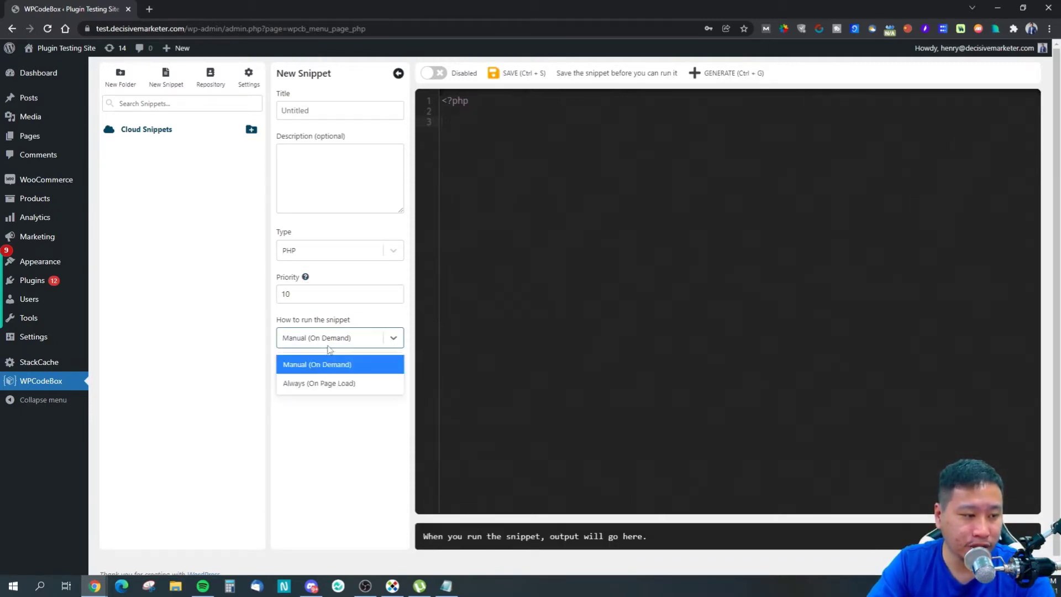
left_click(313, 381)
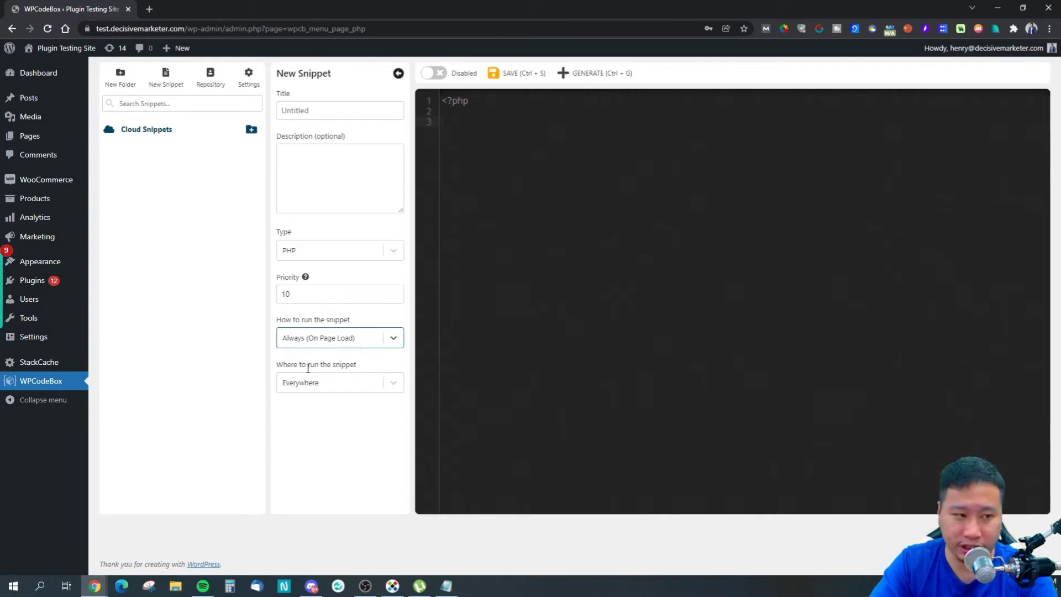
left_click(312, 384)
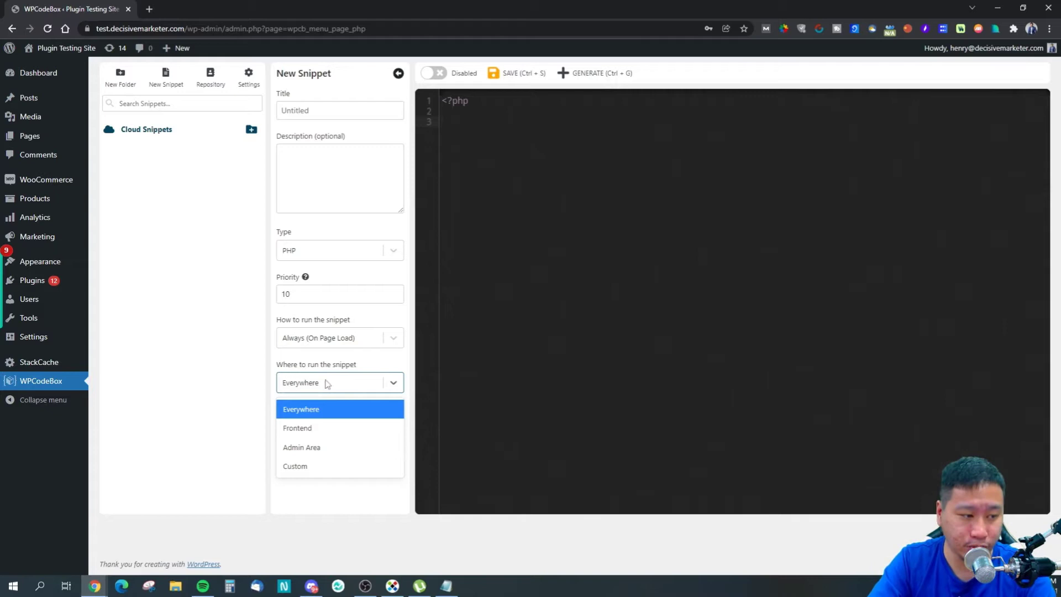
left_click(325, 383)
left_click(323, 386)
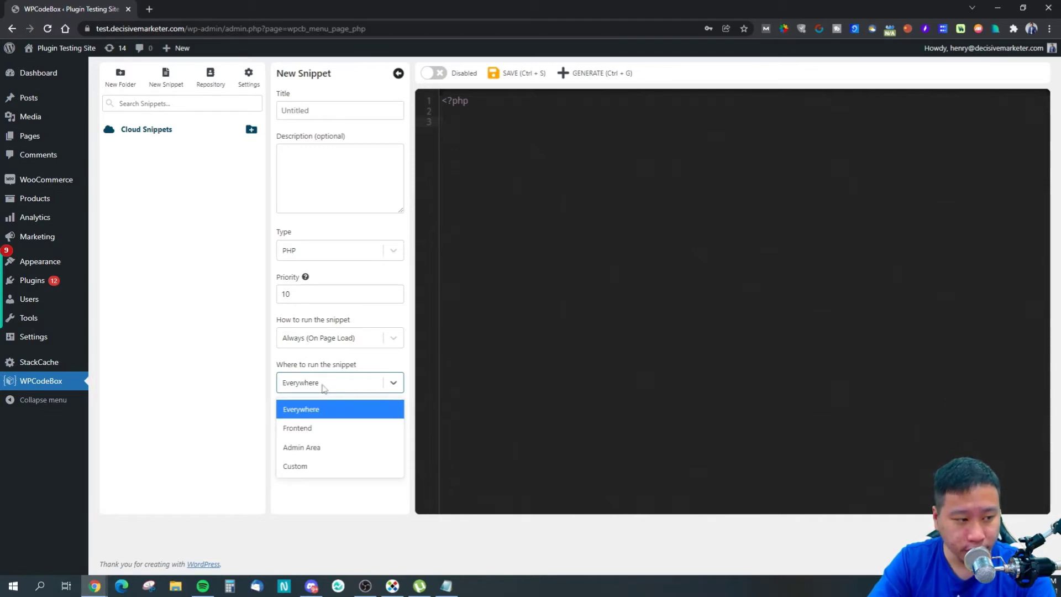
left_click(318, 338)
left_click(313, 366)
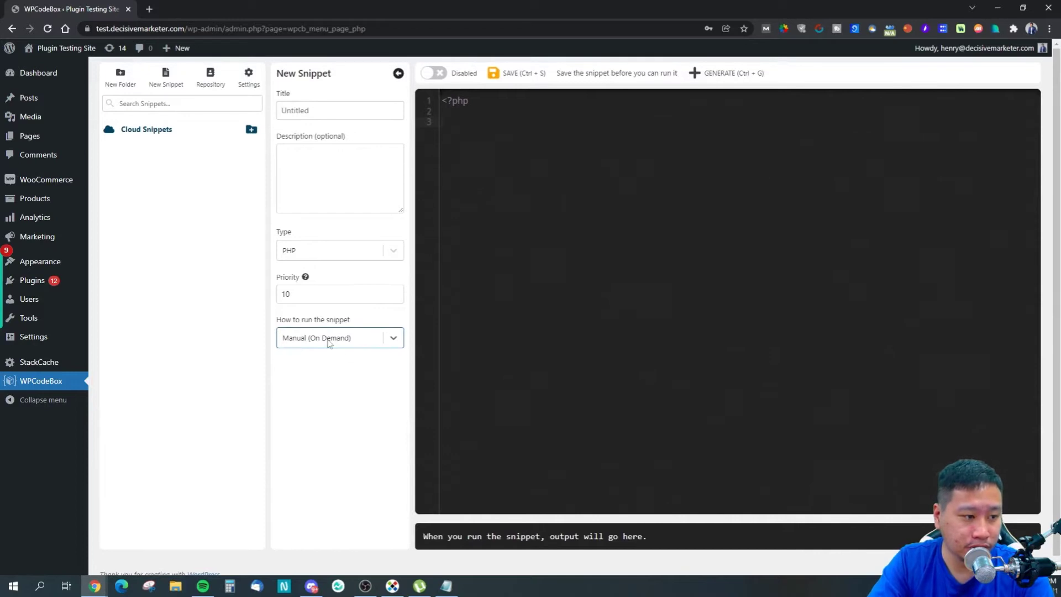
left_click(329, 344)
left_click(304, 387)
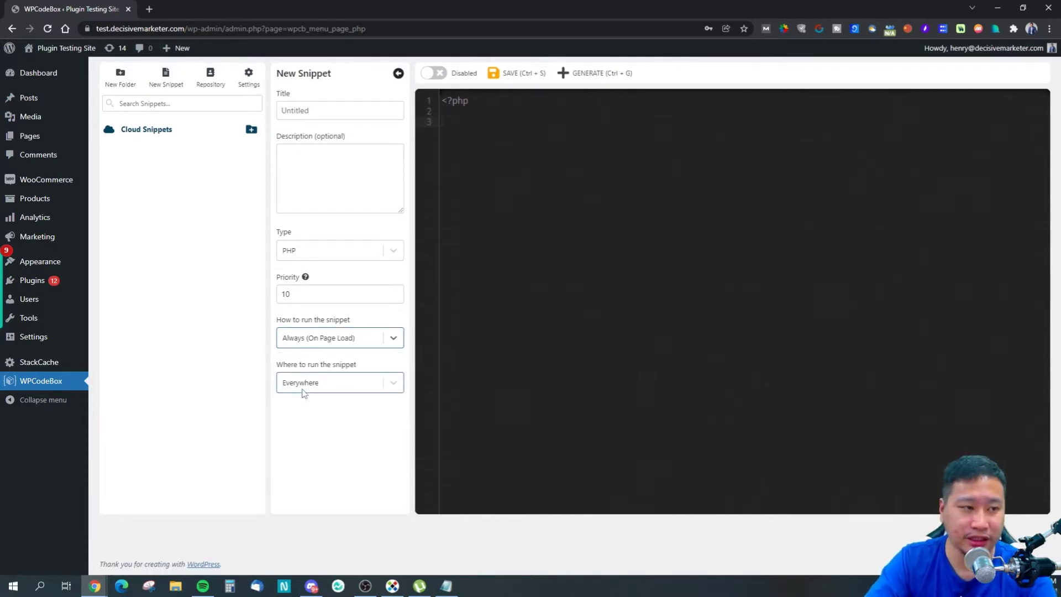
- Try the Everywhere, Frontend and Admin Area locations, then set the snippet location to Custom
left_click(303, 389)
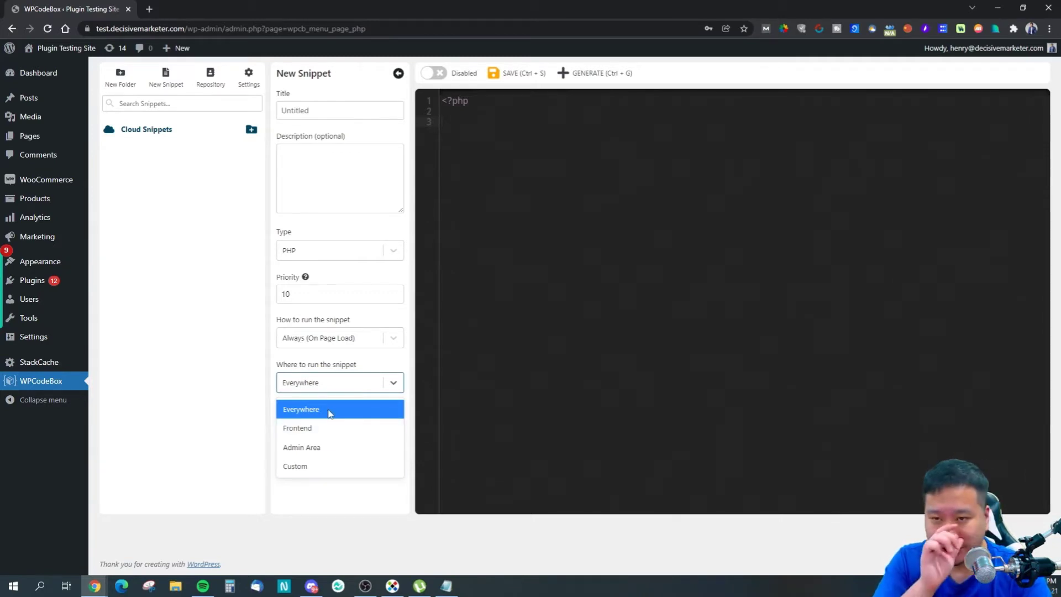
left_click(326, 421)
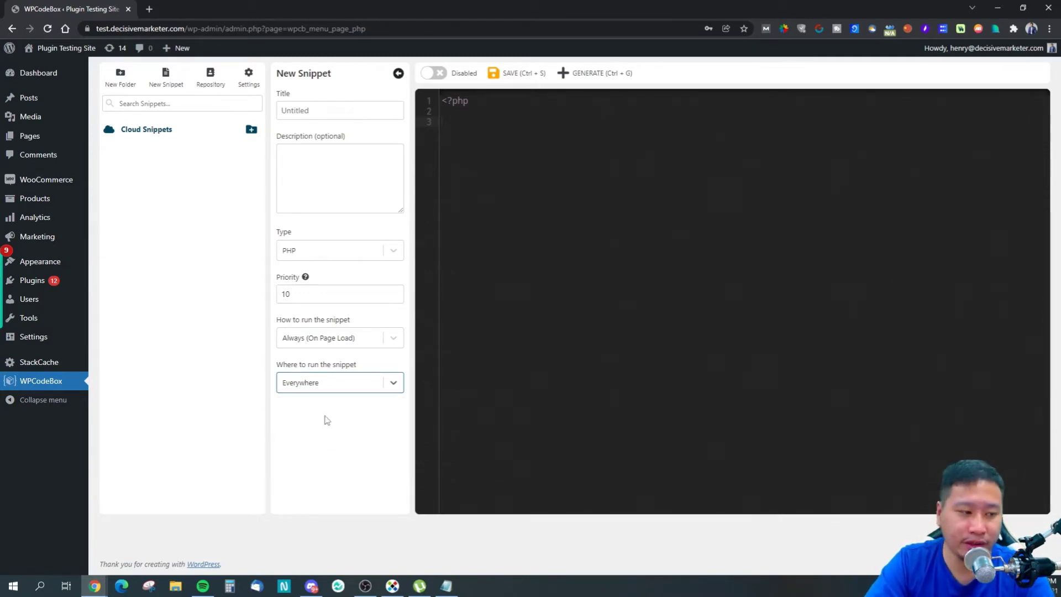
left_click(325, 382)
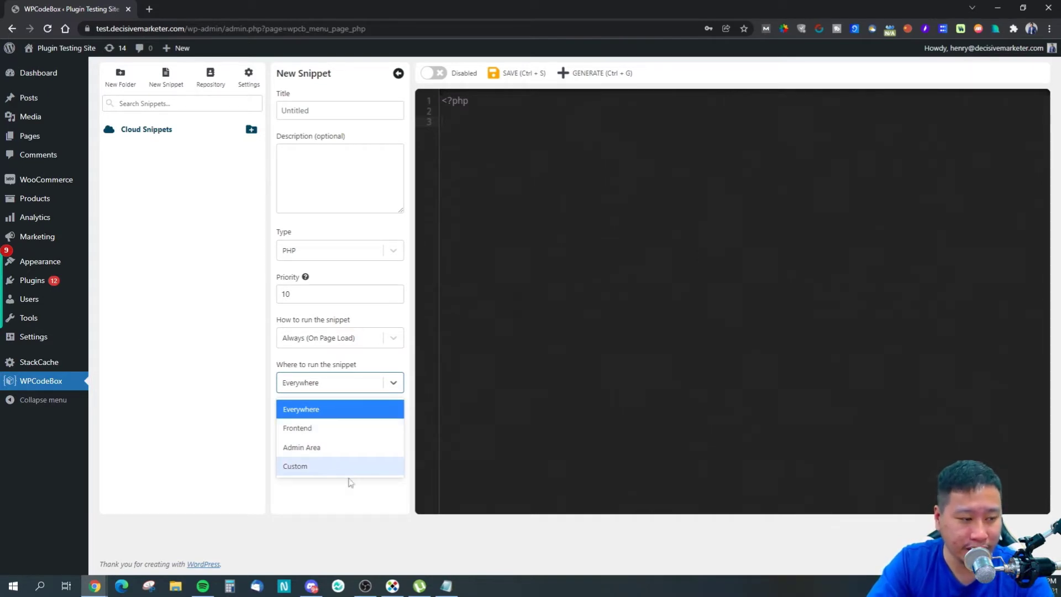
left_click(330, 434)
left_click(319, 392)
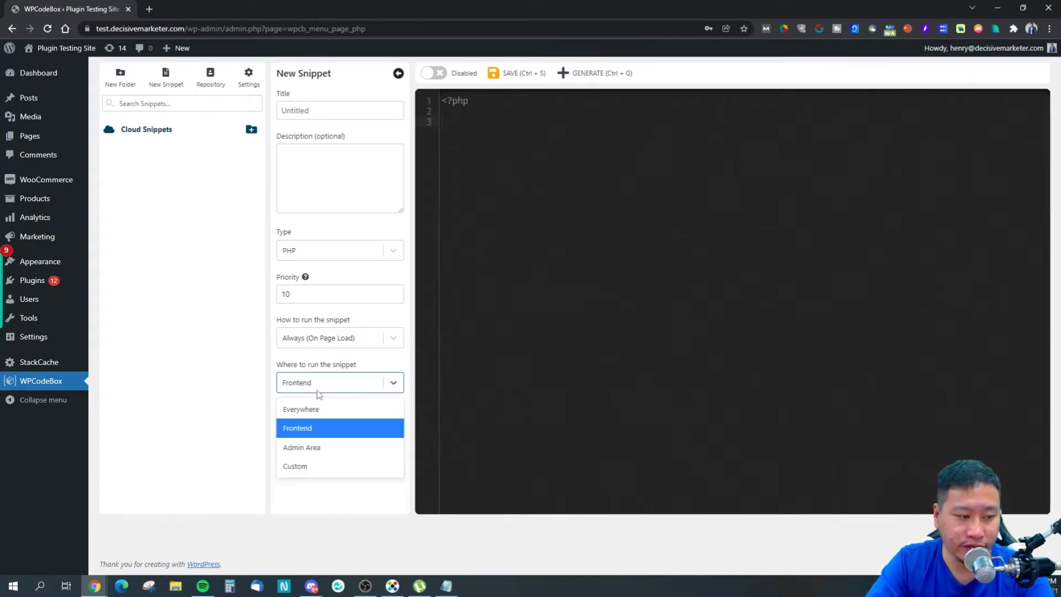
left_click(318, 449)
left_click(324, 387)
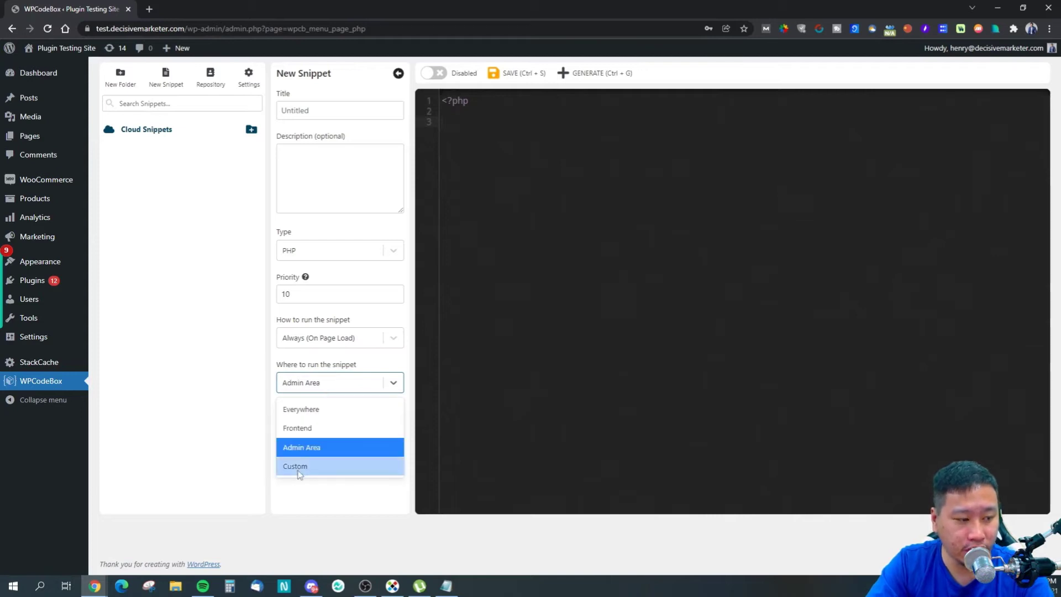
left_click(300, 469)
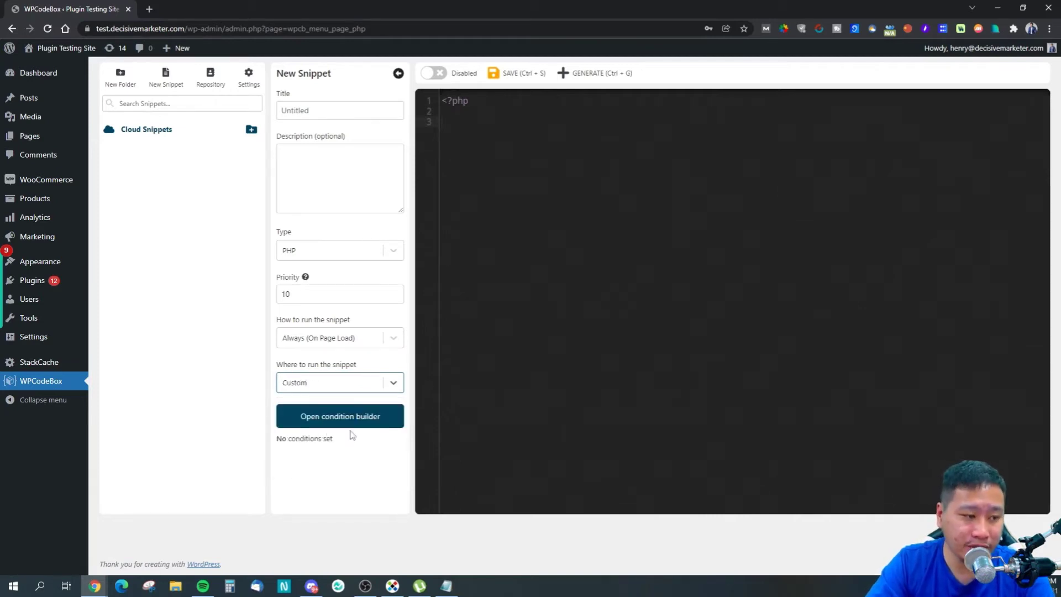
- Open the condition builder, add a condition, and try the Location, Current Post and Current Post Type (Is) types
left_click(337, 420)
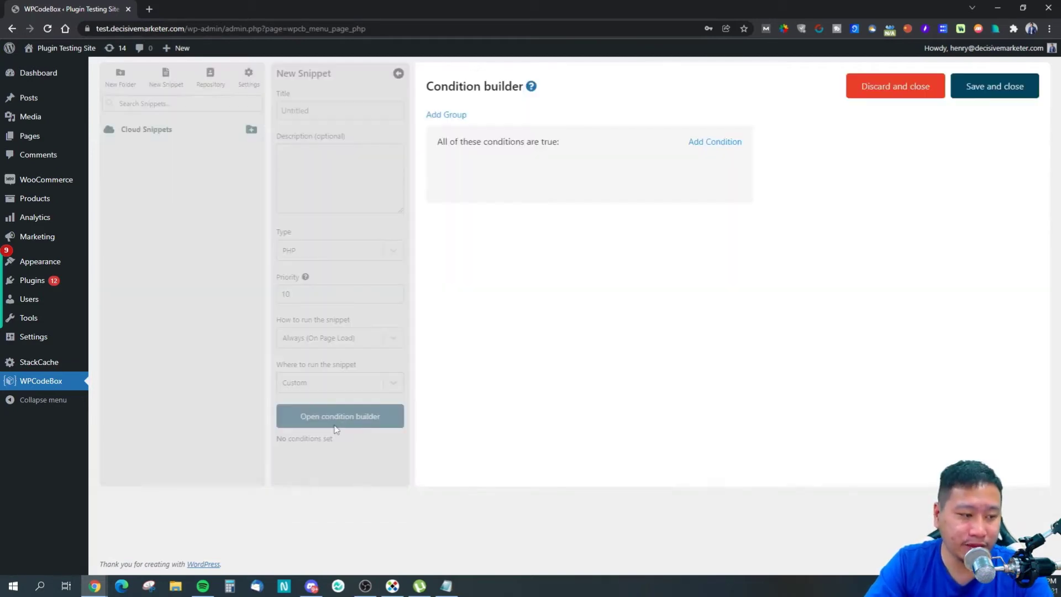
left_click(716, 143)
left_click(505, 173)
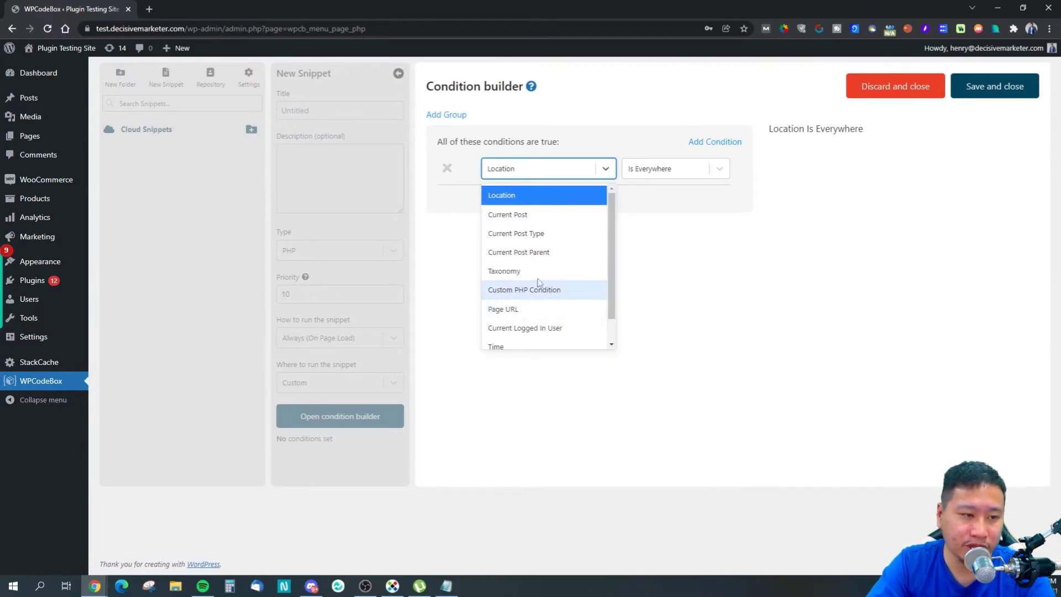
left_click(680, 193)
left_click(669, 175)
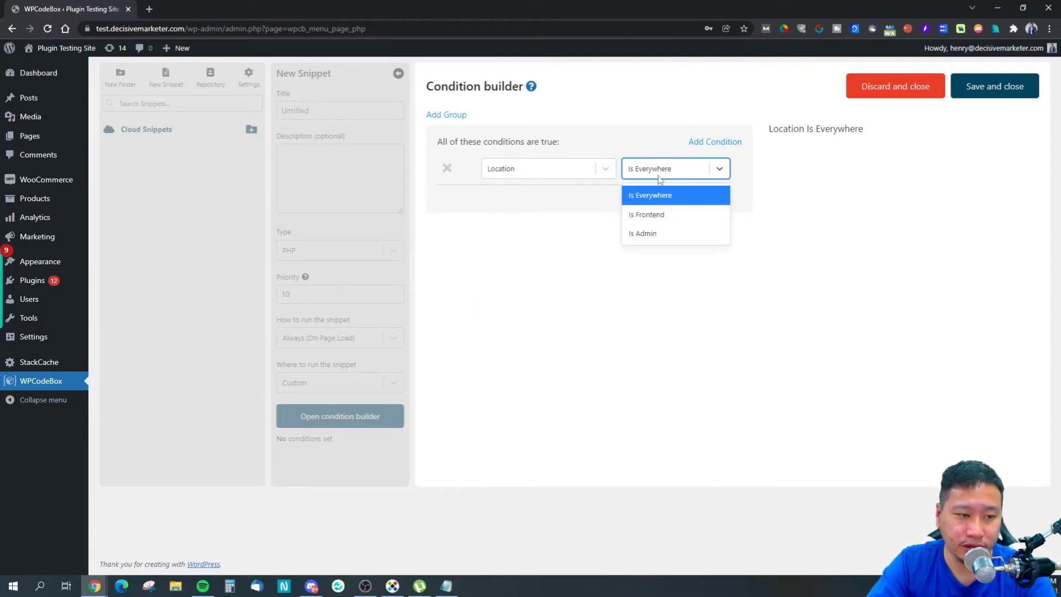
left_click(588, 174)
left_click(529, 215)
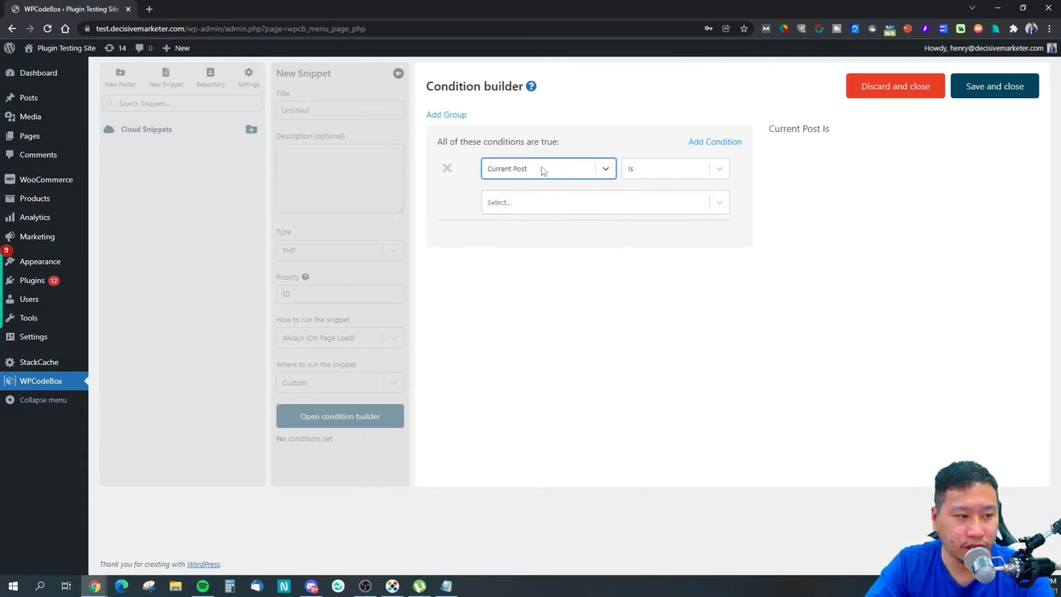
left_click(537, 172)
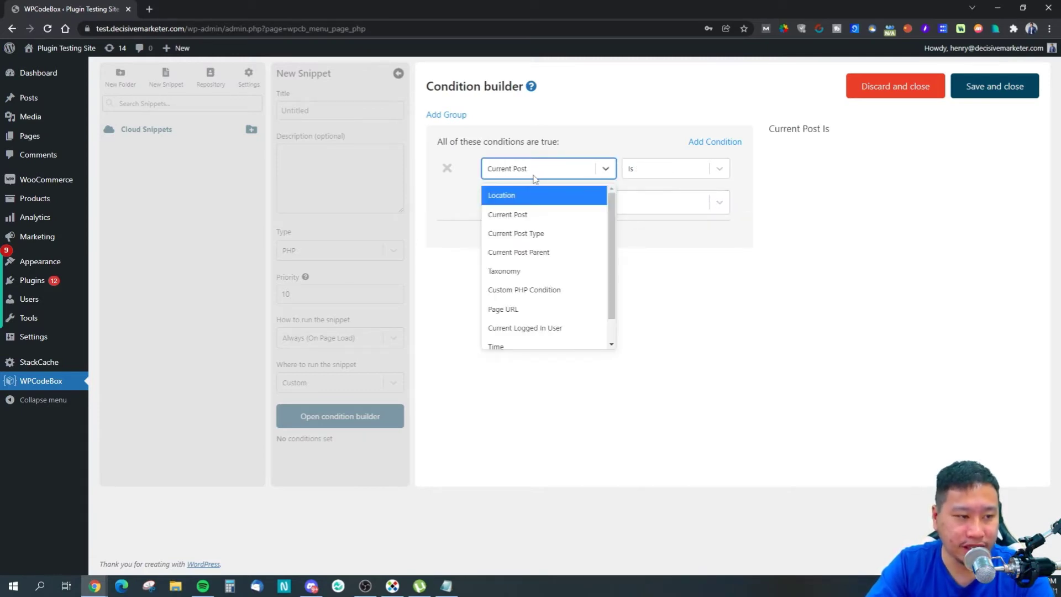
left_click(535, 233)
left_click(655, 178)
left_click(644, 196)
left_click(561, 207)
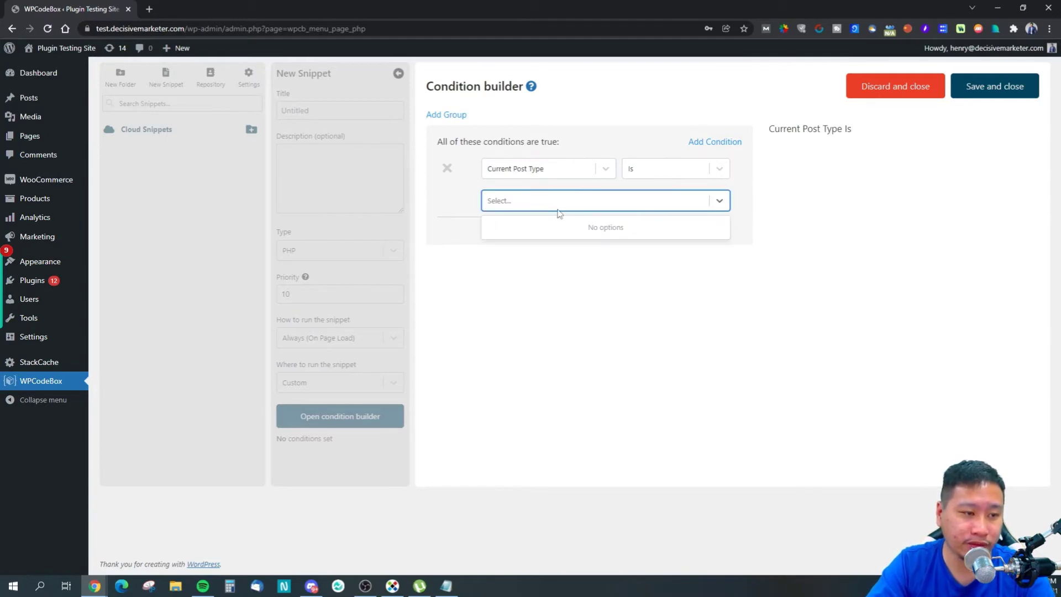
- Try Current Post Parent and Time, then settle on Day Of The Week as the condition type
left_click(520, 173)
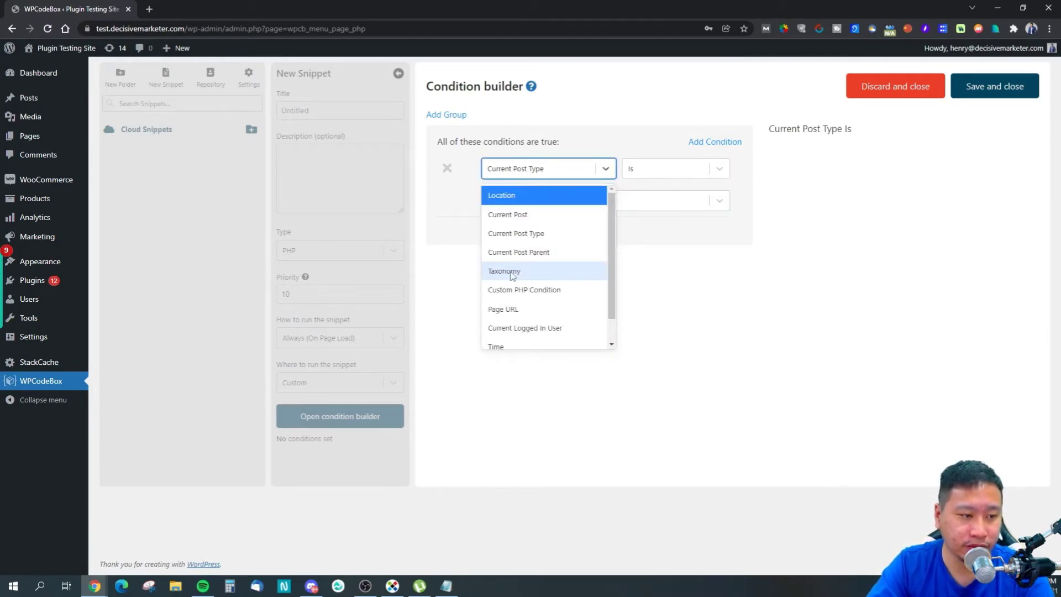
left_click(520, 255)
left_click(540, 176)
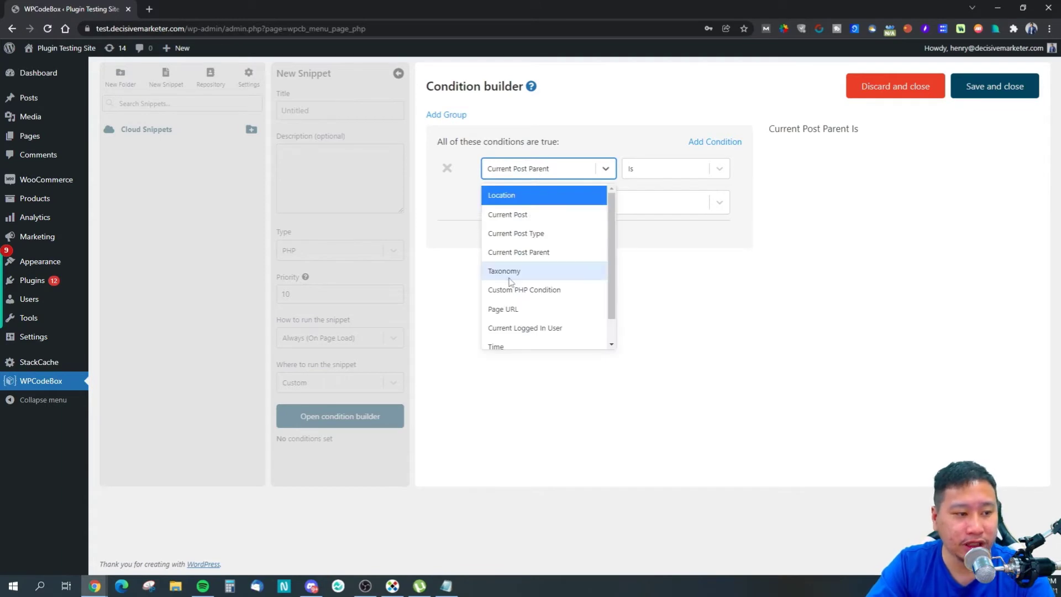
scroll(510, 287, "down", 1)
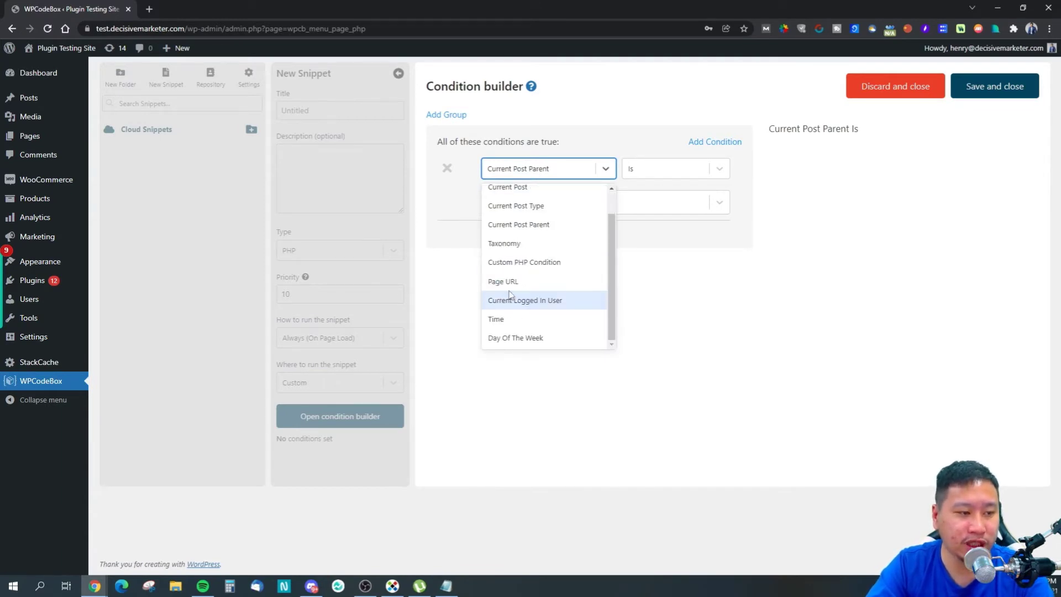
left_click(550, 325)
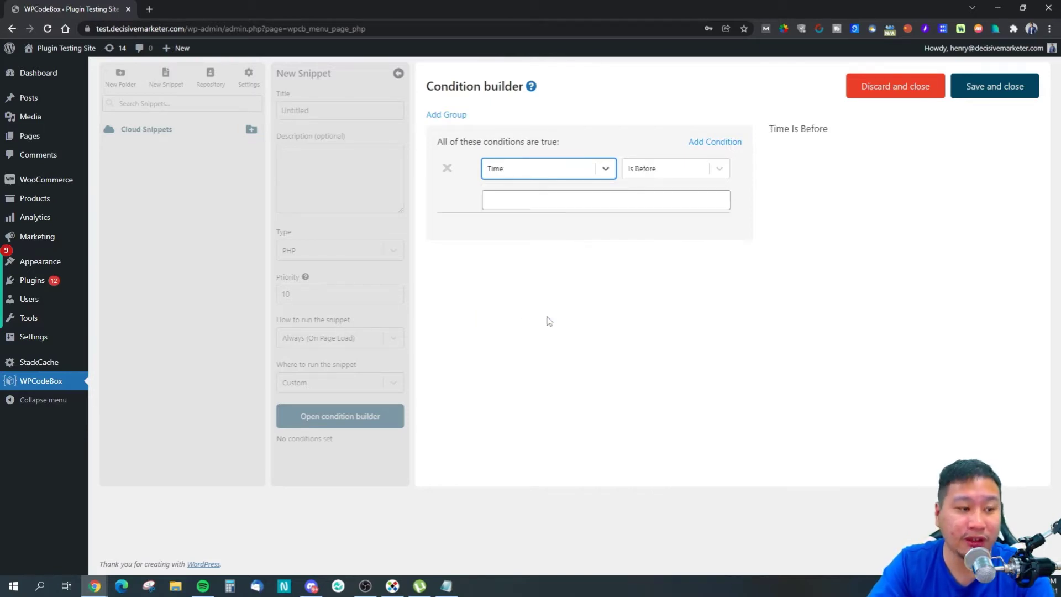
left_click(560, 171)
scroll(533, 316, "down", 2)
left_click(528, 320)
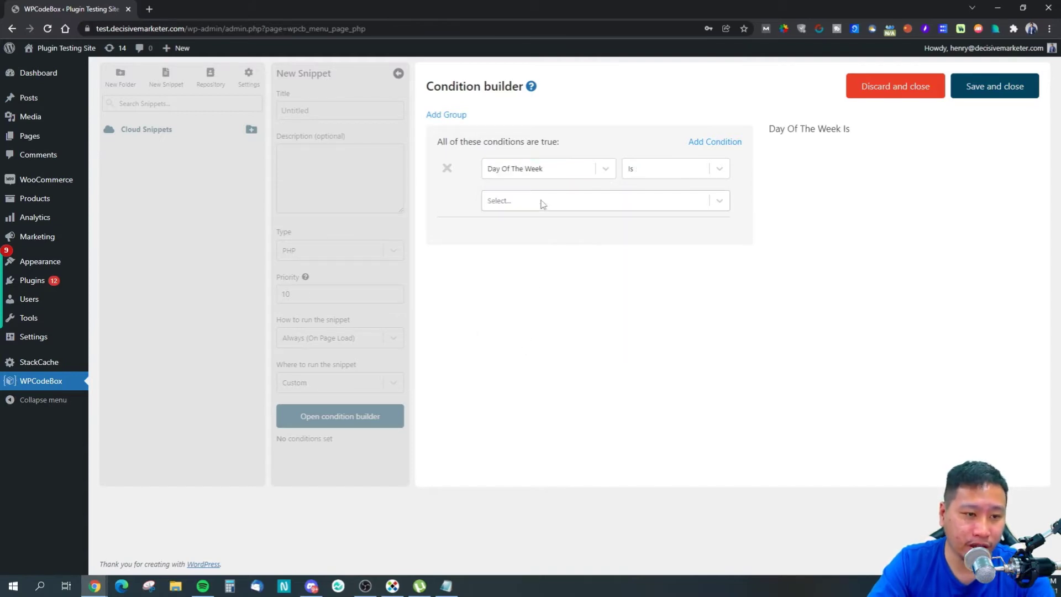
left_click(561, 172)
left_click(717, 306)
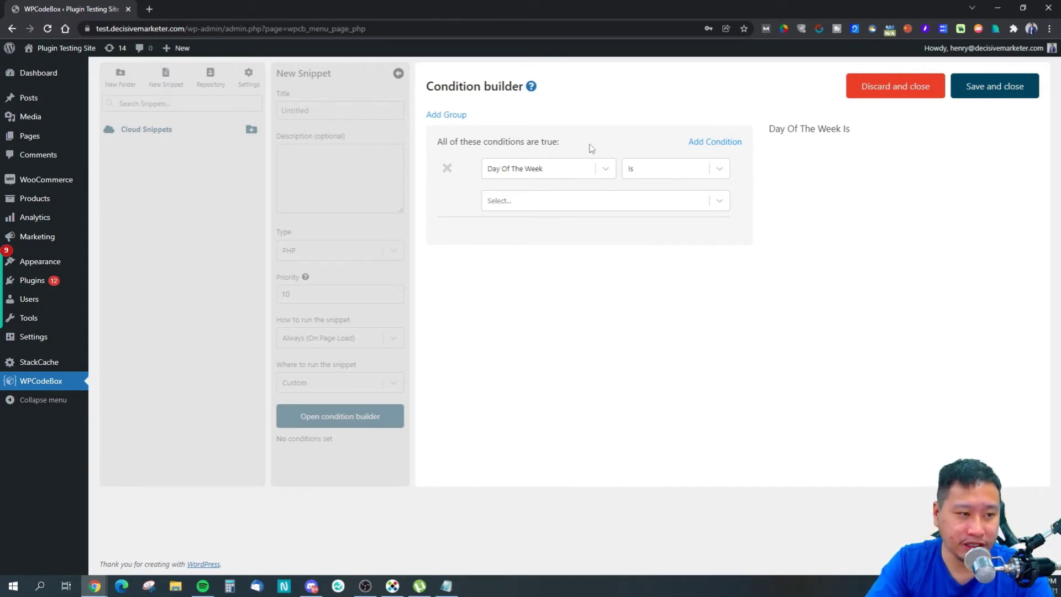
- Add and delete an OR condition group, then discard the conditions and close the builder
left_click(451, 116)
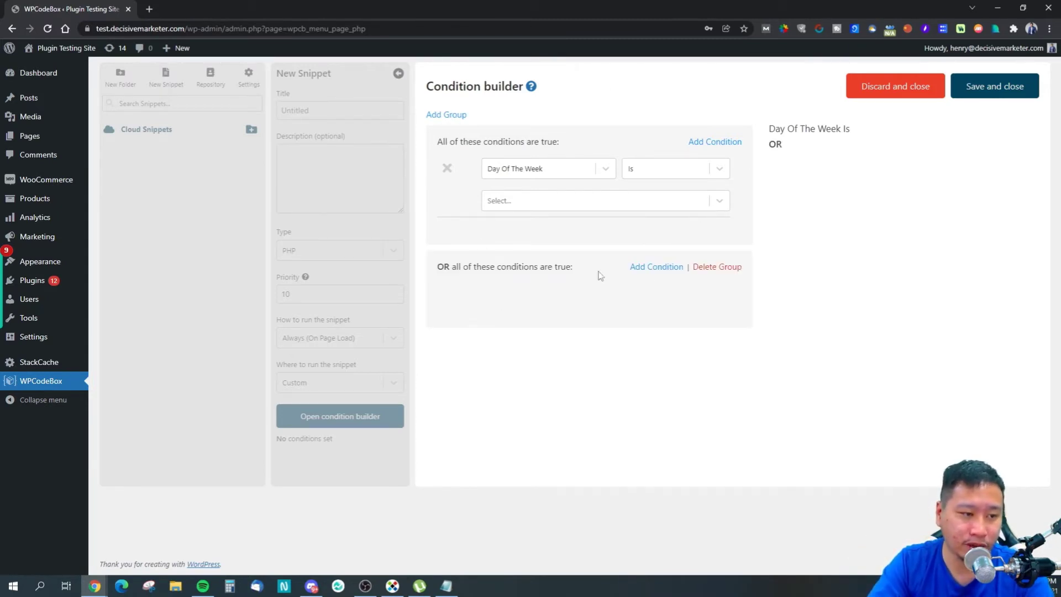
left_click(718, 268)
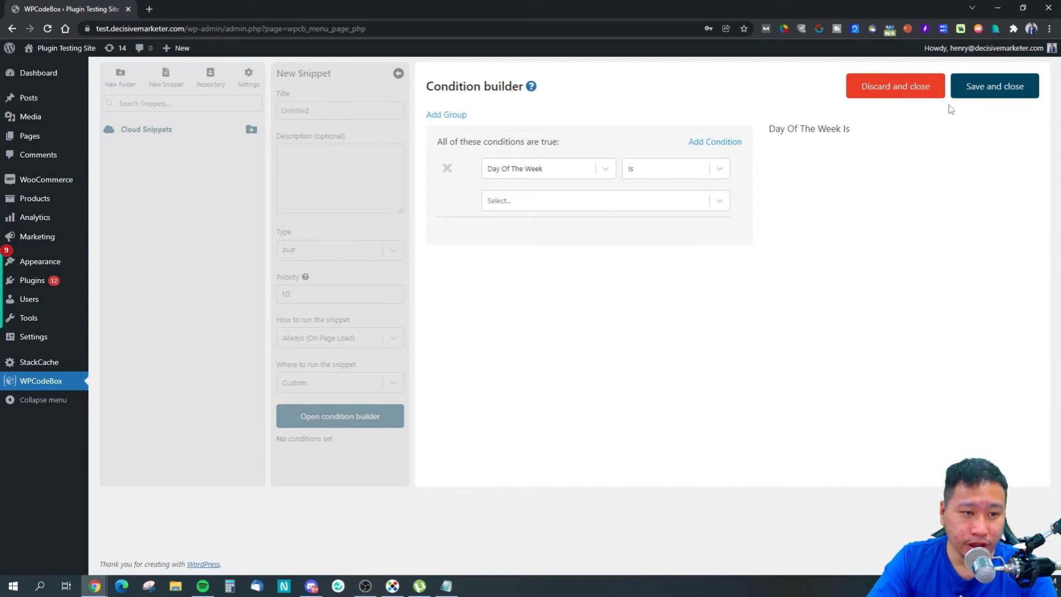
left_click(888, 90)
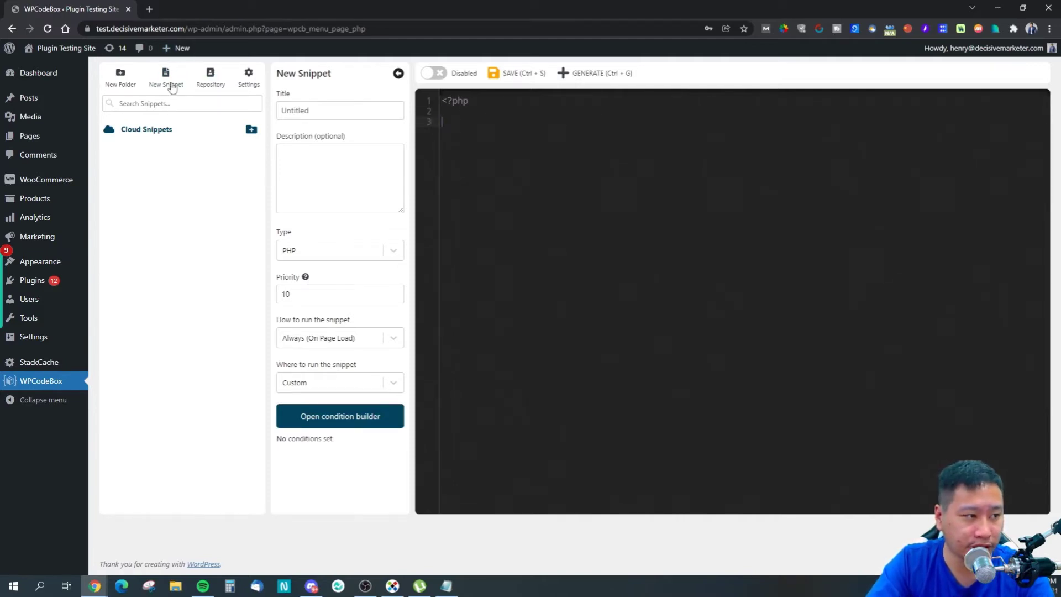
- Open the Snippet Repository from the snippet sidebar toolbar
left_click(210, 83)
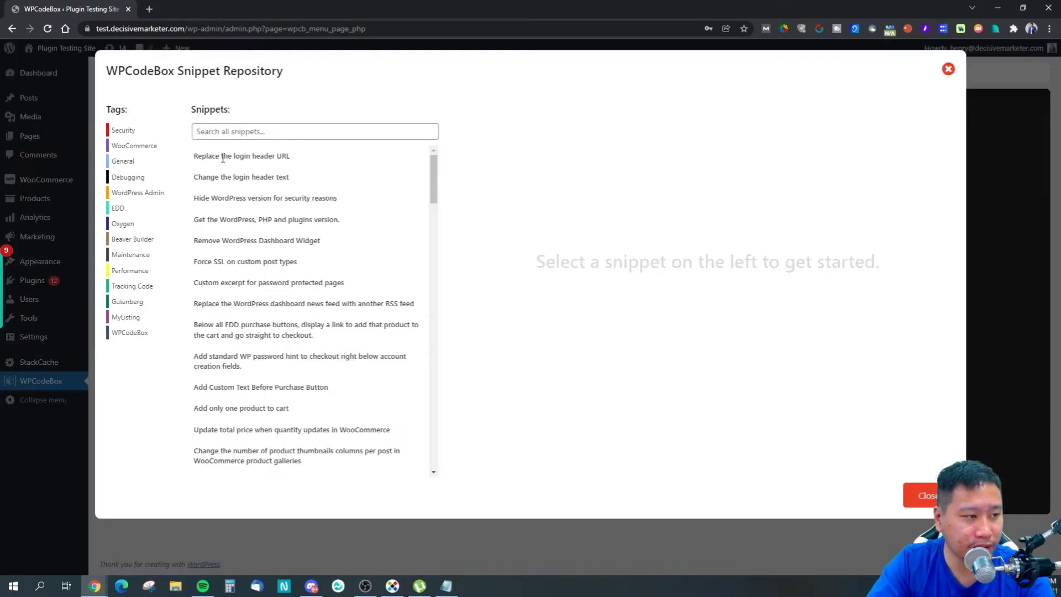
left_click_drag(184, 83, 298, 81)
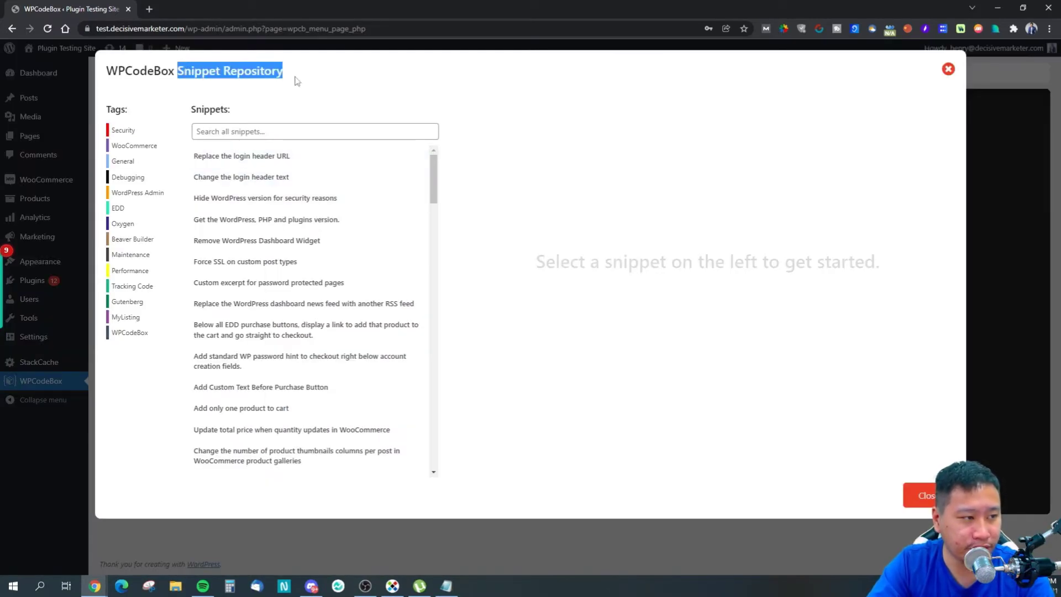
left_click(297, 80)
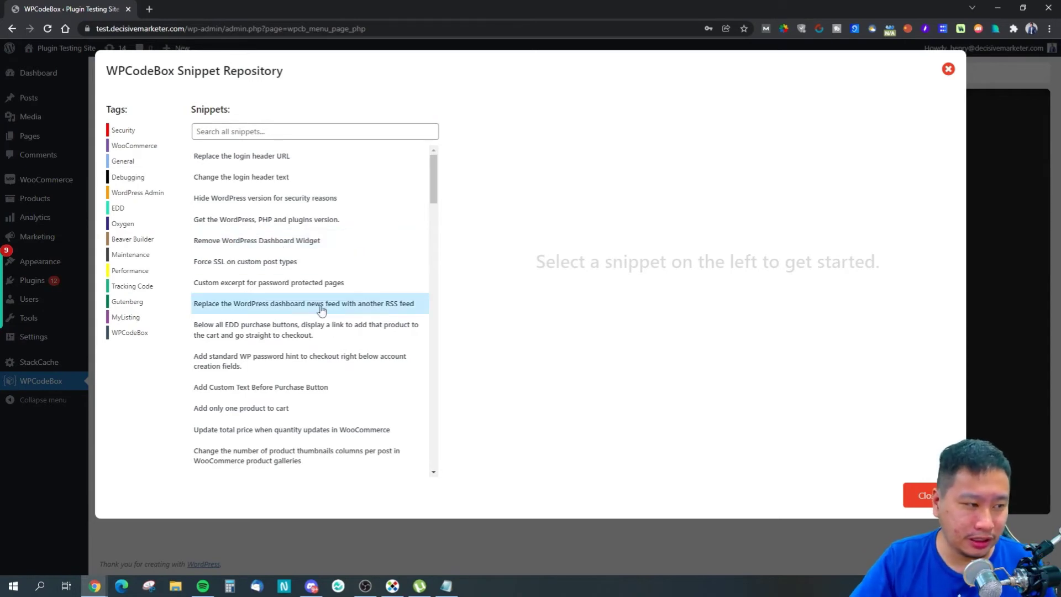
- Preview the Replace the login header URL, Add Custom Text Before Purchase Button and Remove WordPress Dashboard Widget snippets
left_click(263, 165)
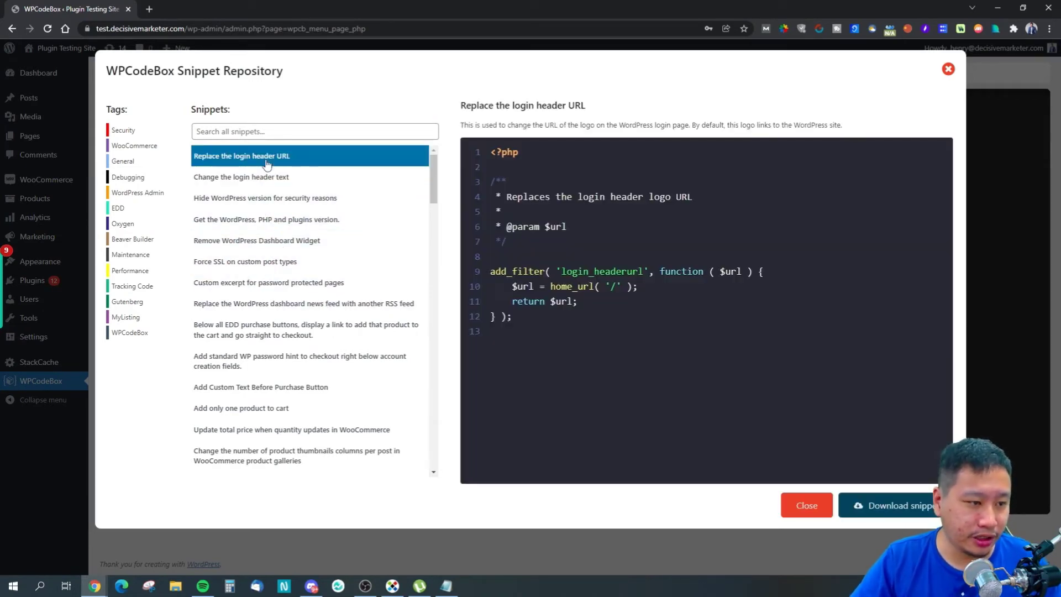
left_click(295, 219)
left_click(304, 281)
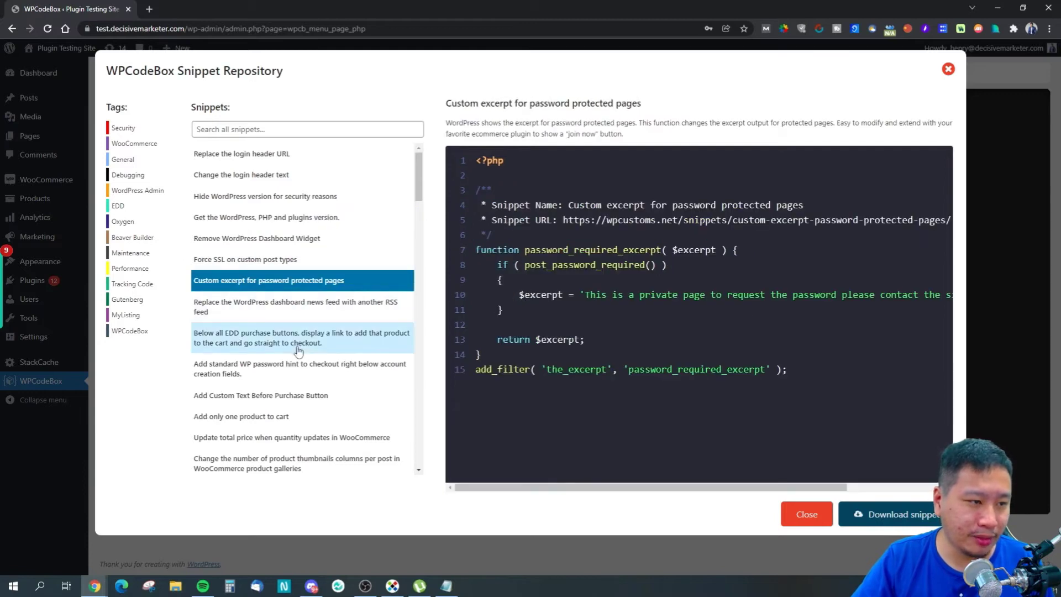
left_click(302, 339)
left_click(303, 399)
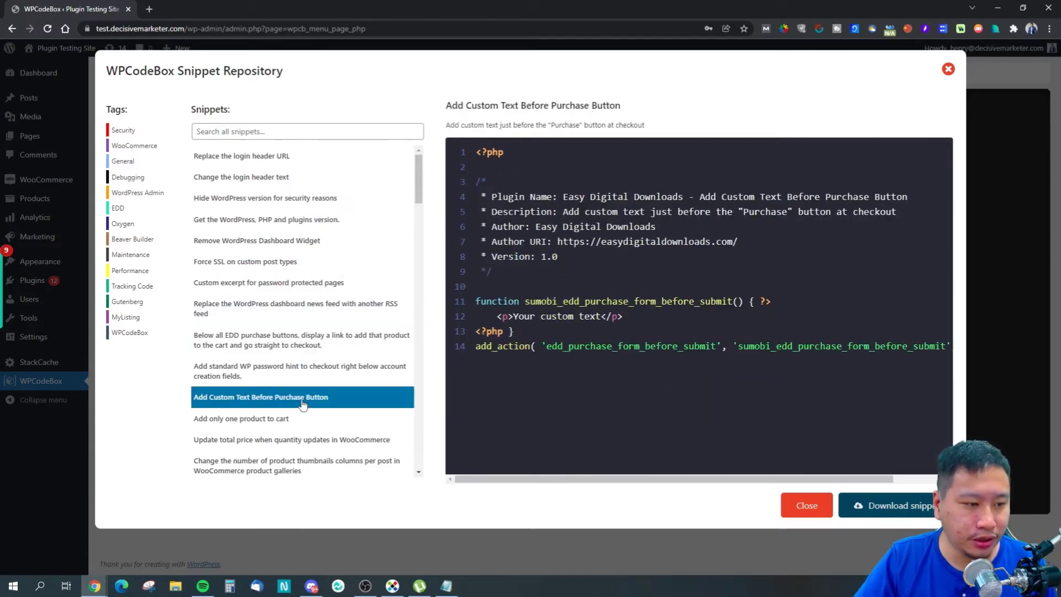
left_click(255, 166)
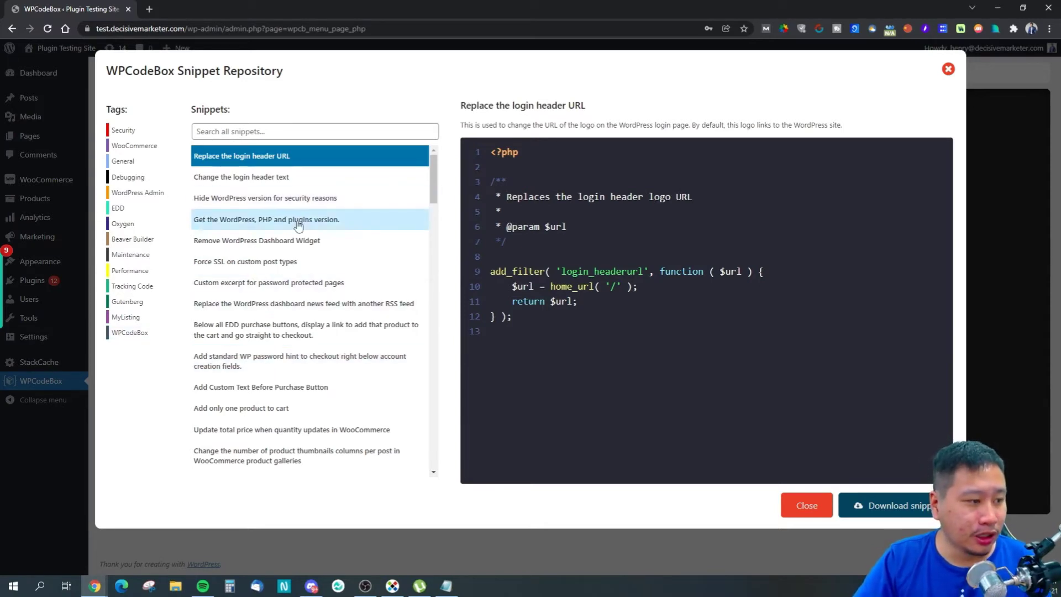
left_click(241, 245)
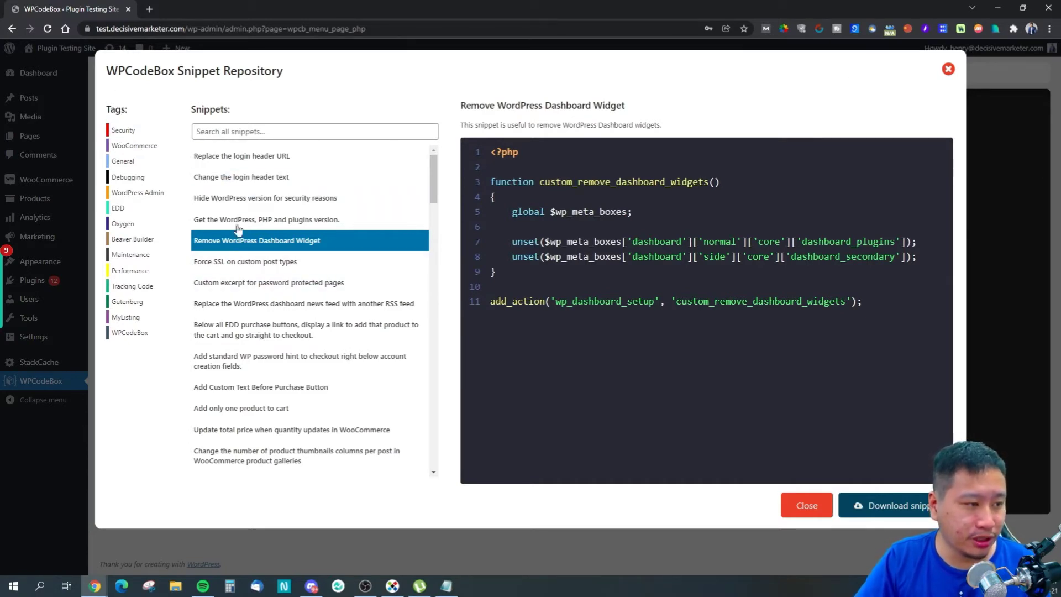
- Preview the login header text and Hide WordPress version snippets, ending on 'Add only one product to cart'
left_click(213, 157)
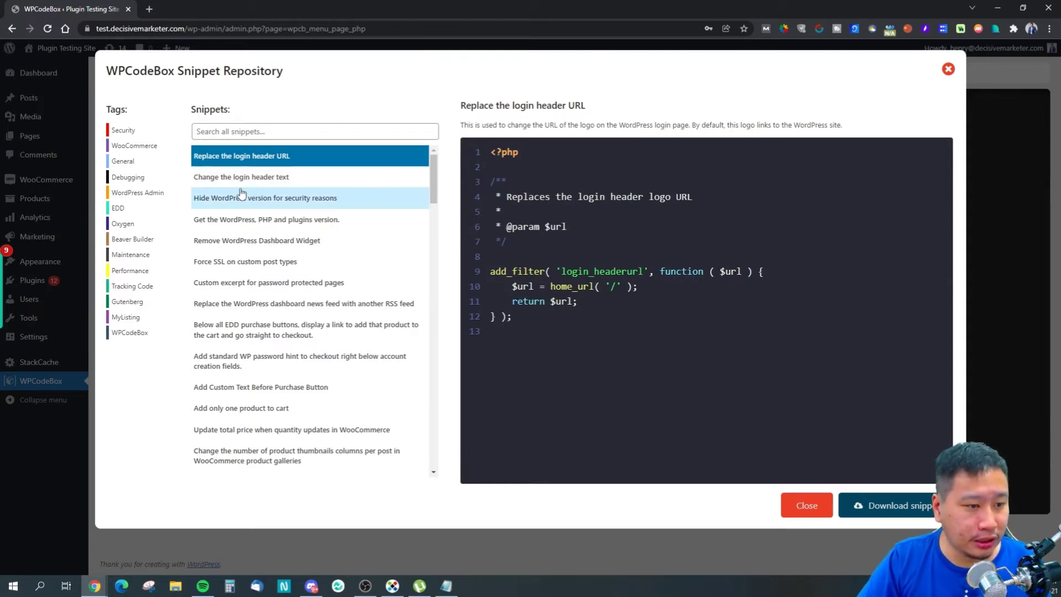
left_click(244, 192)
left_click(244, 181)
left_click(269, 157)
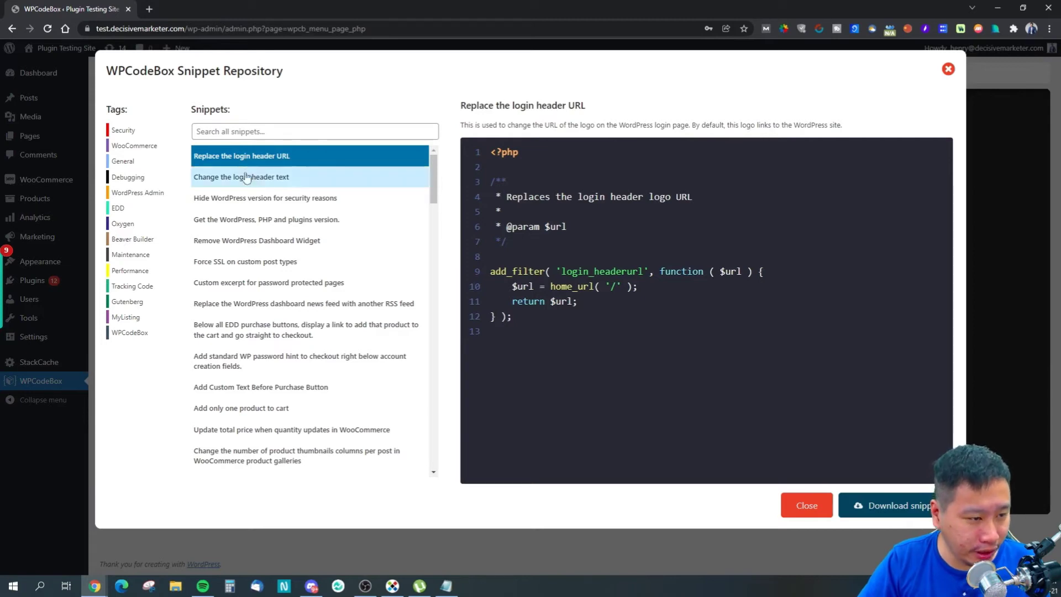
left_click(260, 181)
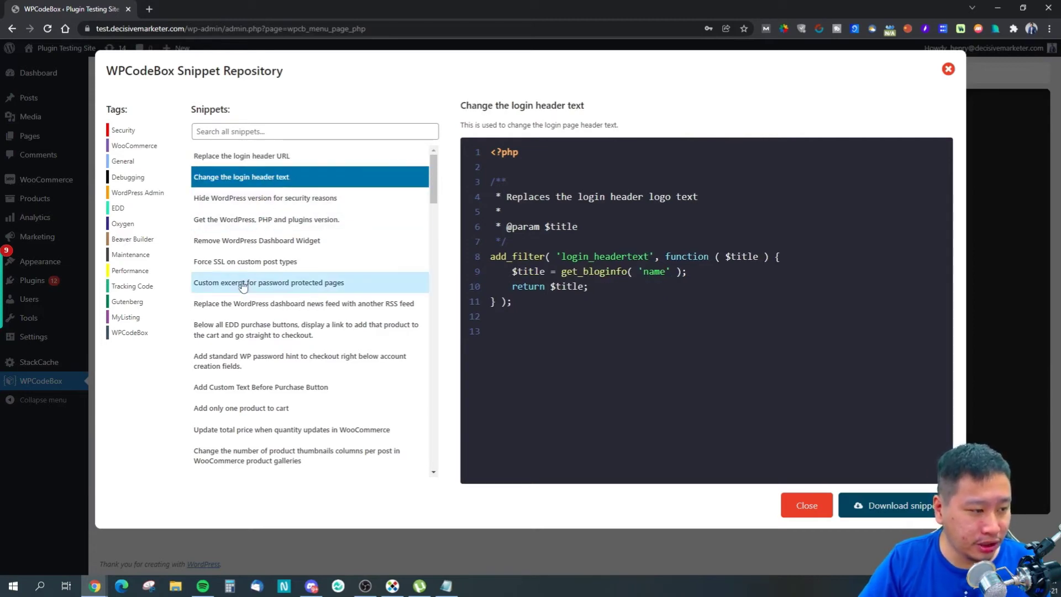
scroll(242, 285, "down", 3)
scroll(244, 285, "up", 3)
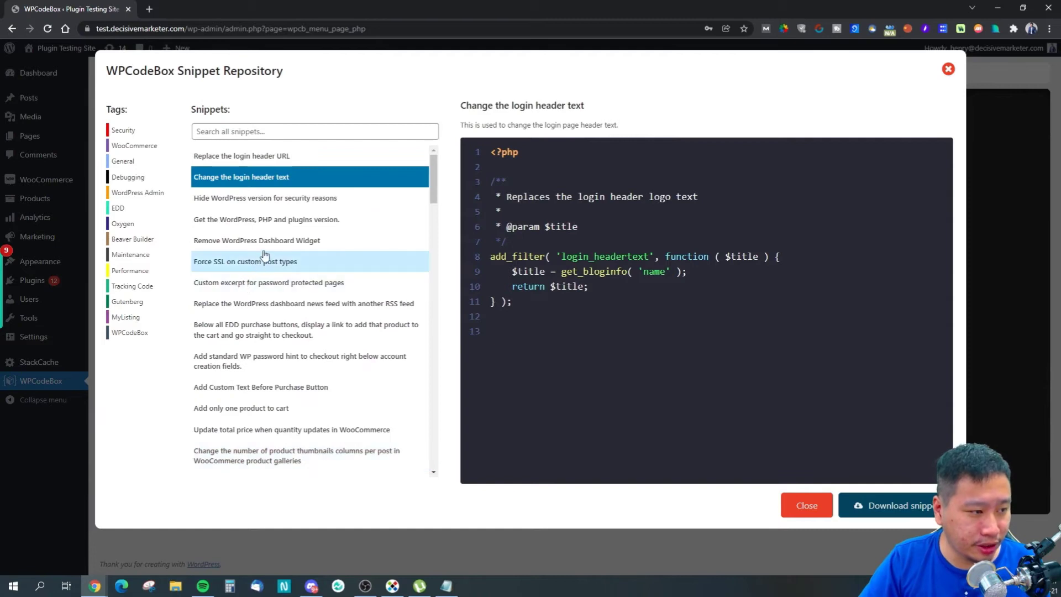
left_click(319, 409)
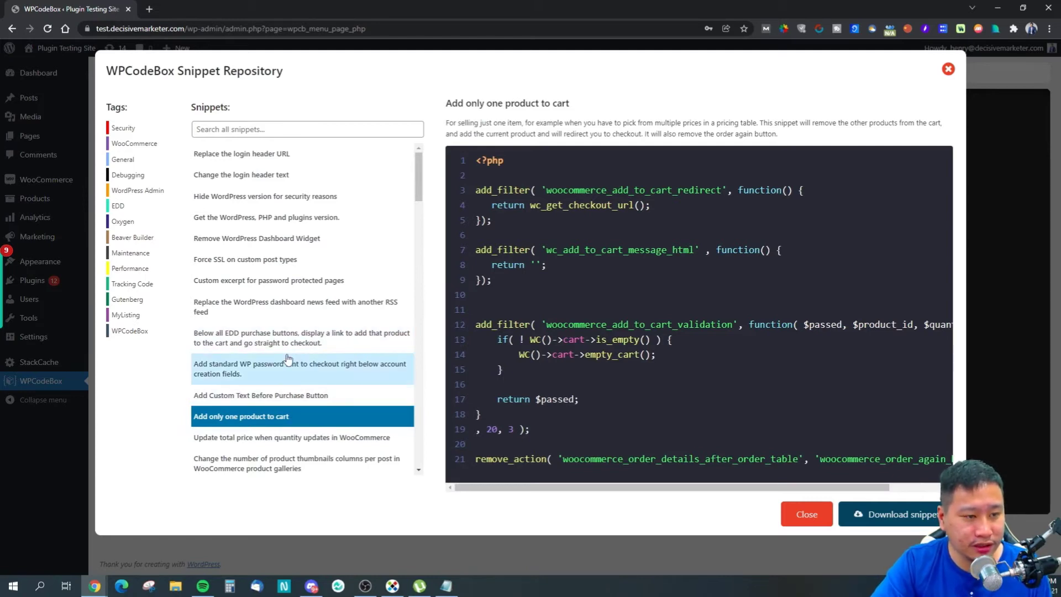
- Preview 'Set WooCommerce minimum order amount', then the WP All Import snippets, ending on the image upload folder one
scroll(299, 360, "down", 3)
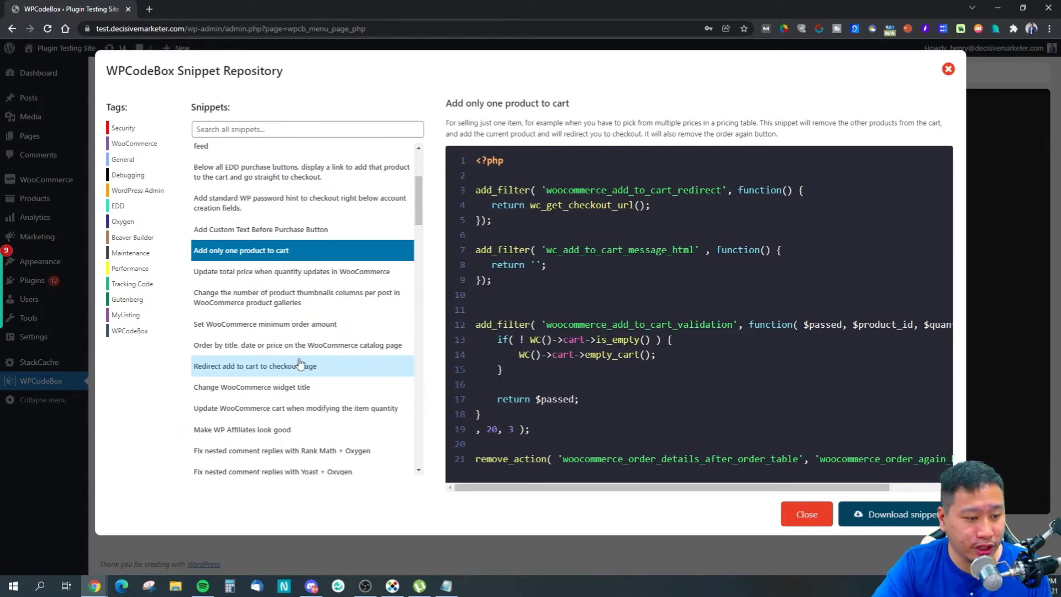
left_click(246, 325)
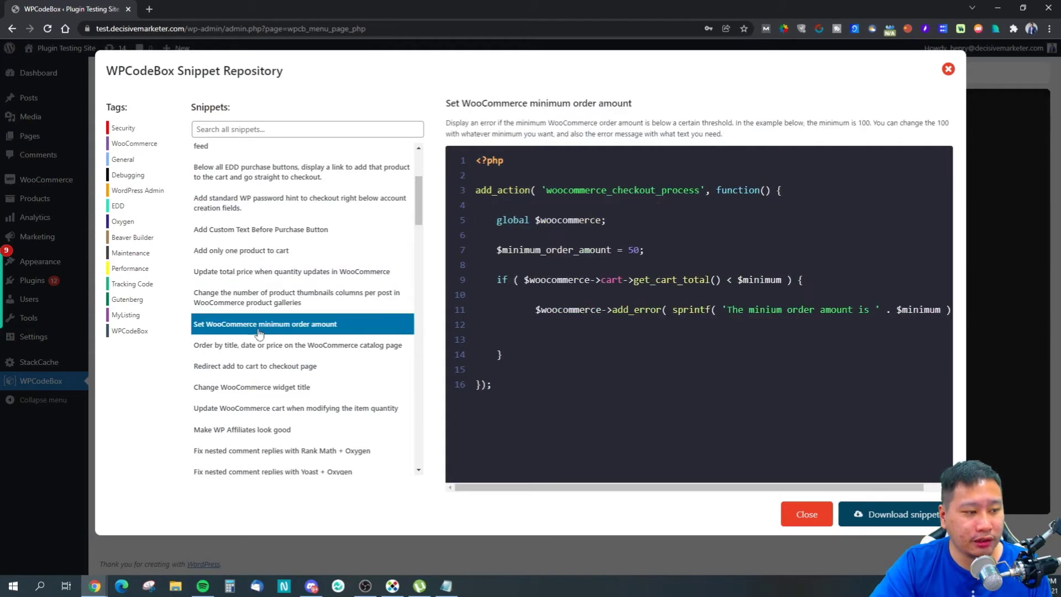
scroll(299, 331, "down", 3)
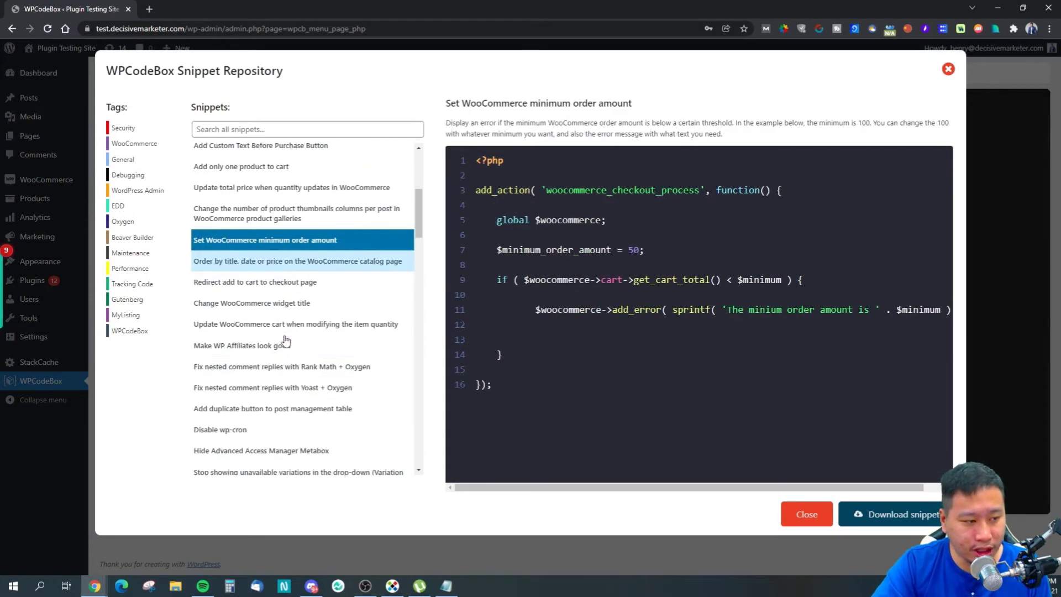
scroll(283, 343, "down", 1)
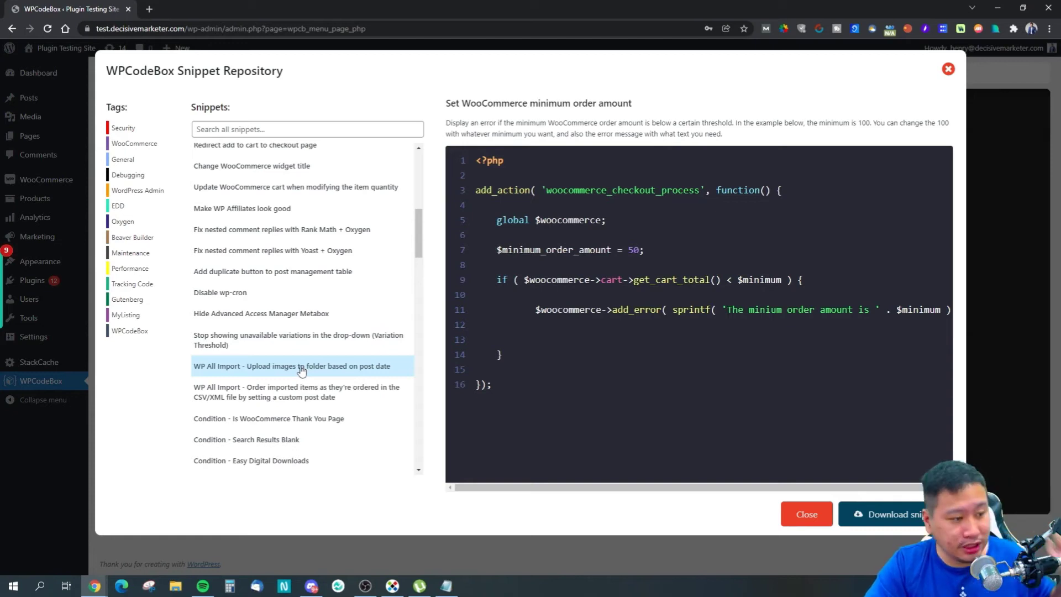
left_click(240, 376)
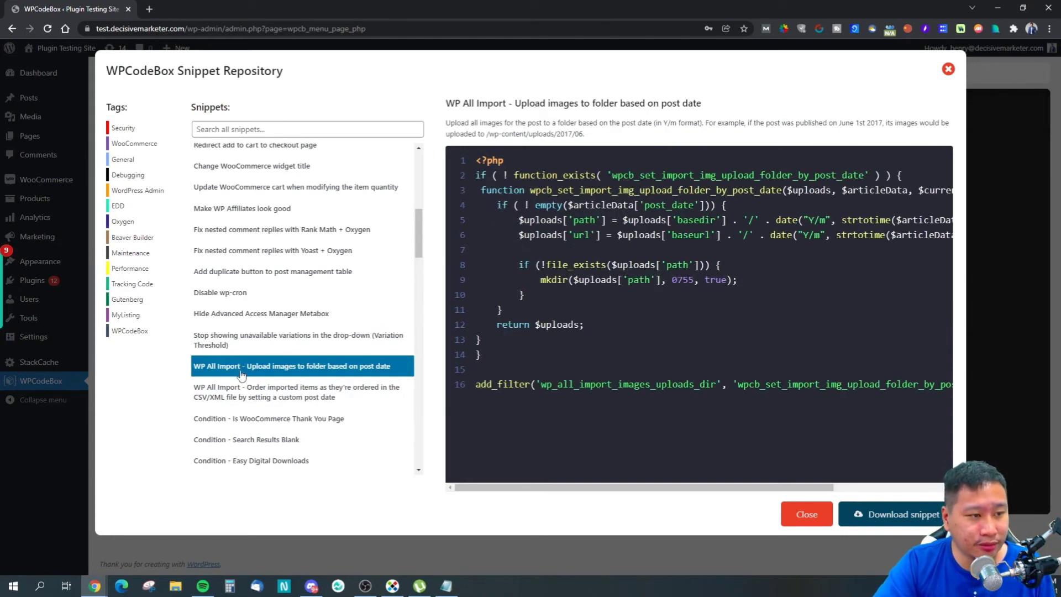
left_click(268, 396)
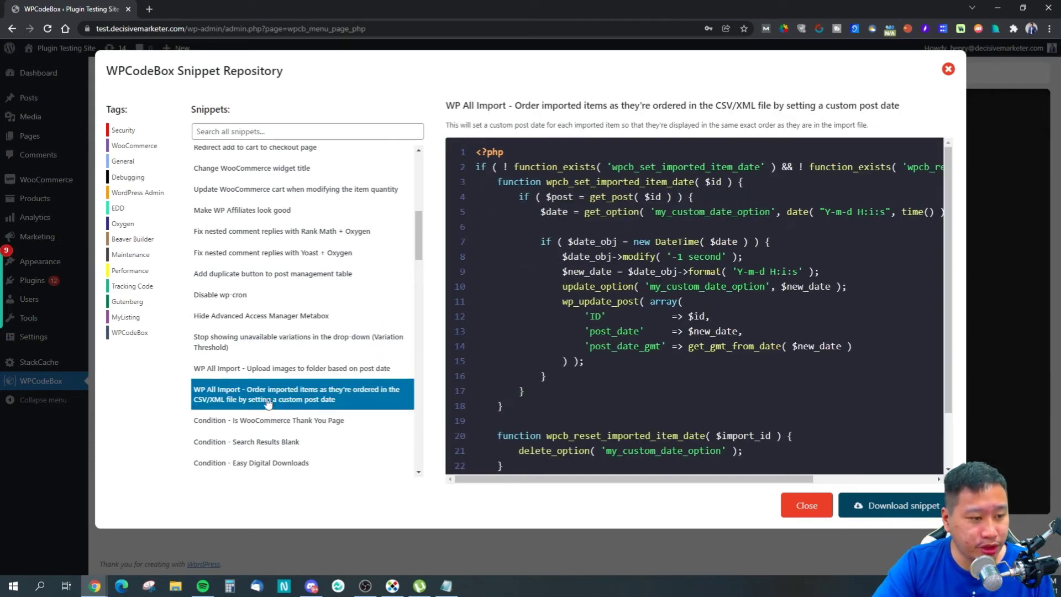
left_click(252, 369)
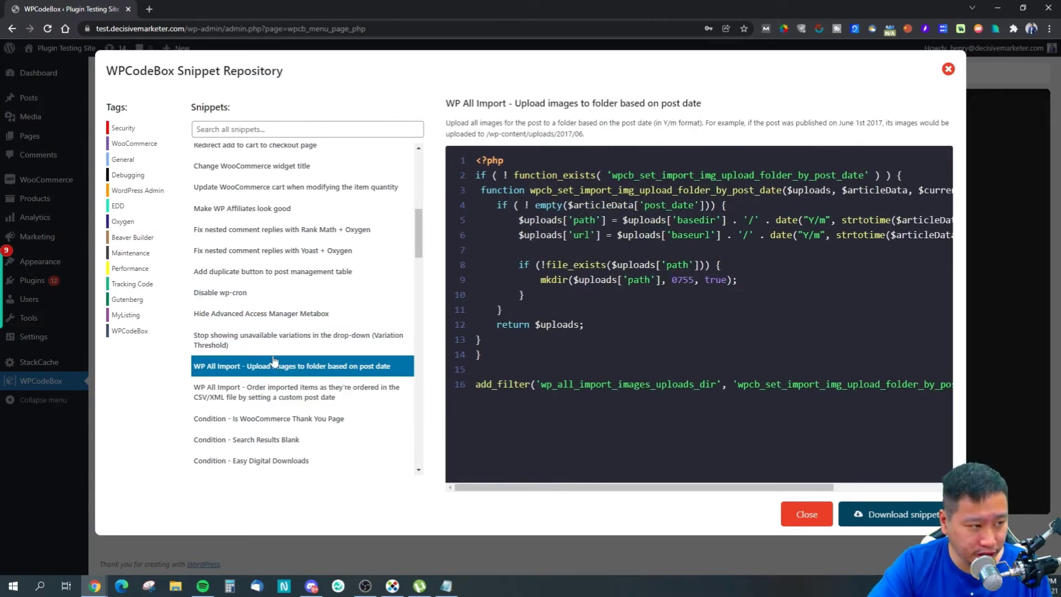
scroll(229, 424, "down", 5)
scroll(228, 423, "up", 4)
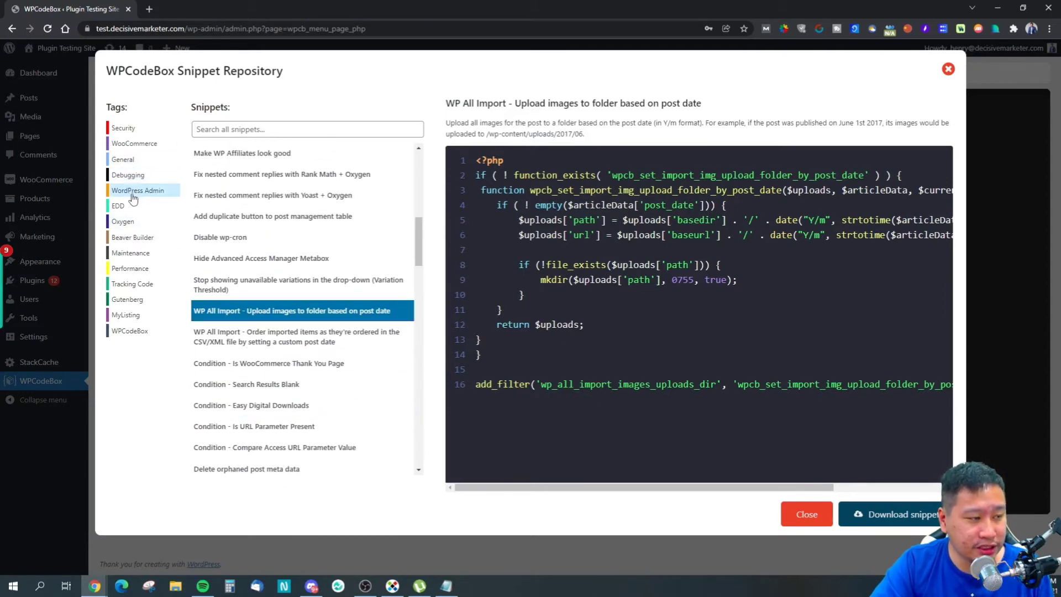
- Filter the repository by the EDD, Oxygen, Beaver Builder and Gutenberg tags, ending on Tracking Code
left_click(128, 210)
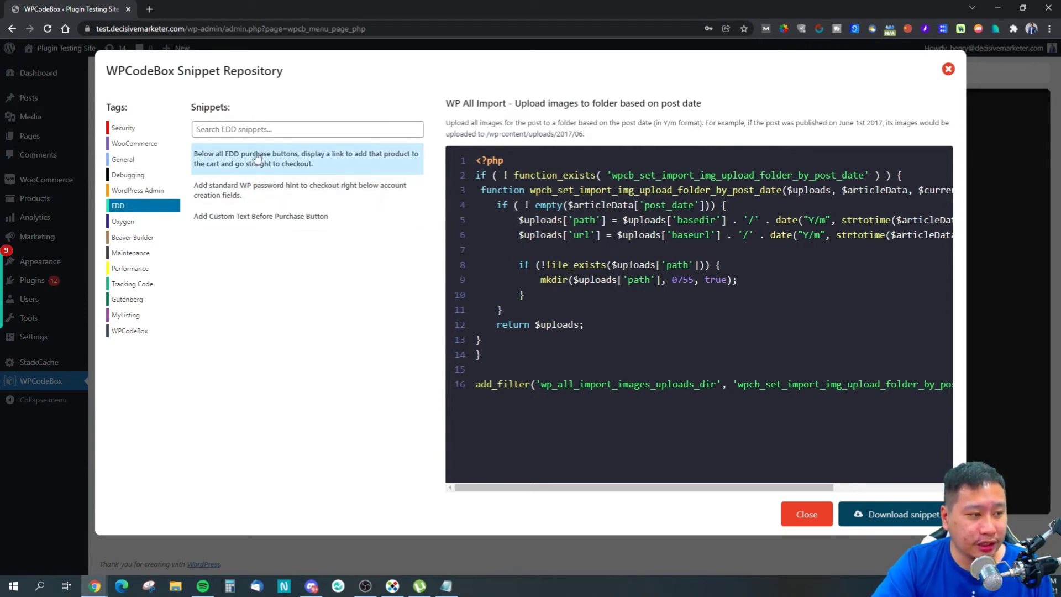
left_click(143, 226)
left_click(142, 238)
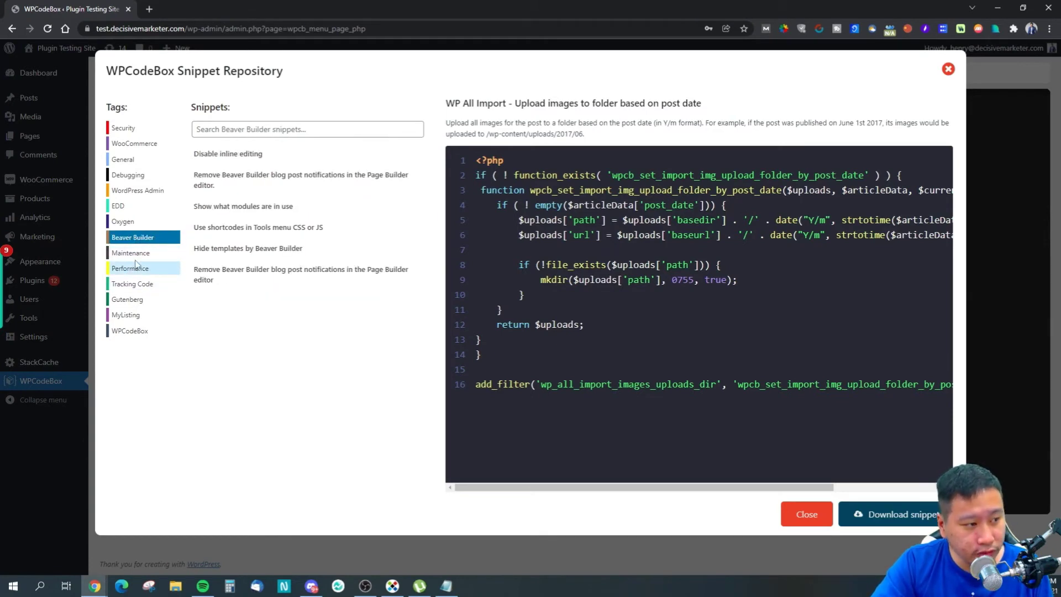
left_click(132, 288)
left_click(132, 302)
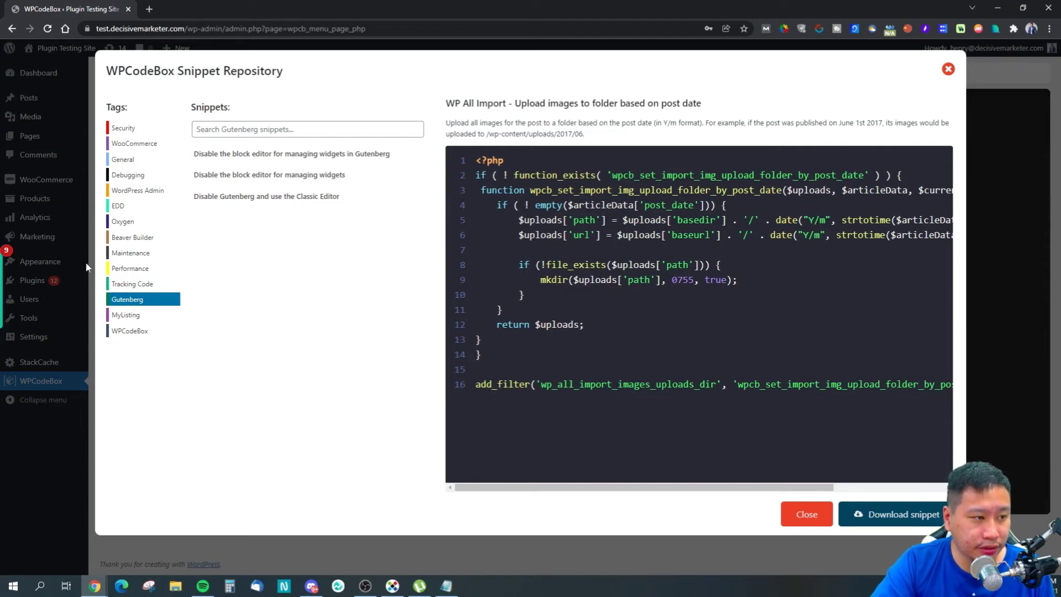
left_click(132, 285)
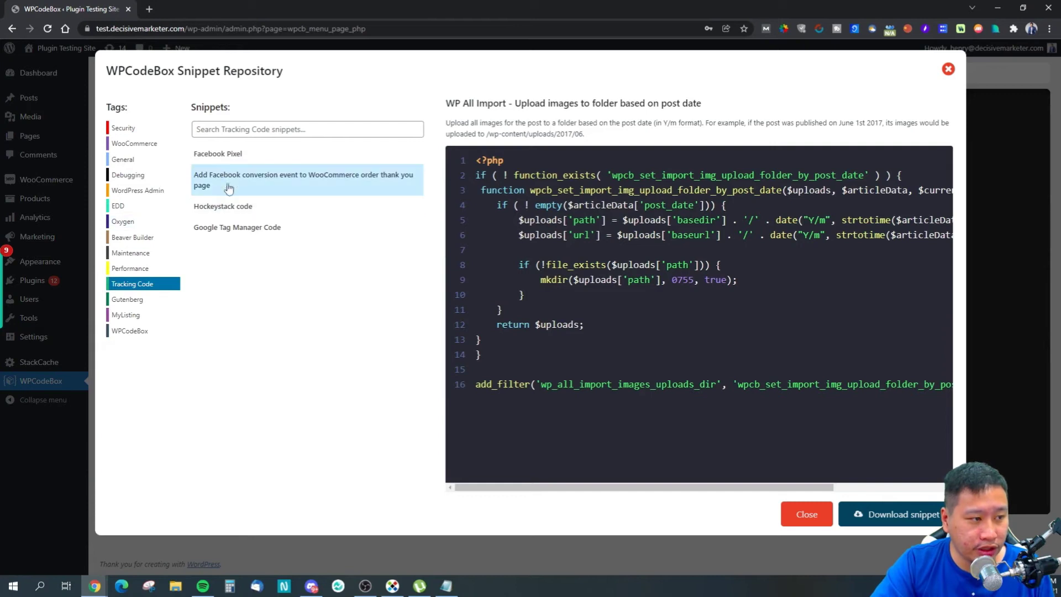
- Preview the Facebook Pixel, Hockeystack and Google Tag Manager snippets, ending on the Facebook conversion event one
left_click(254, 155)
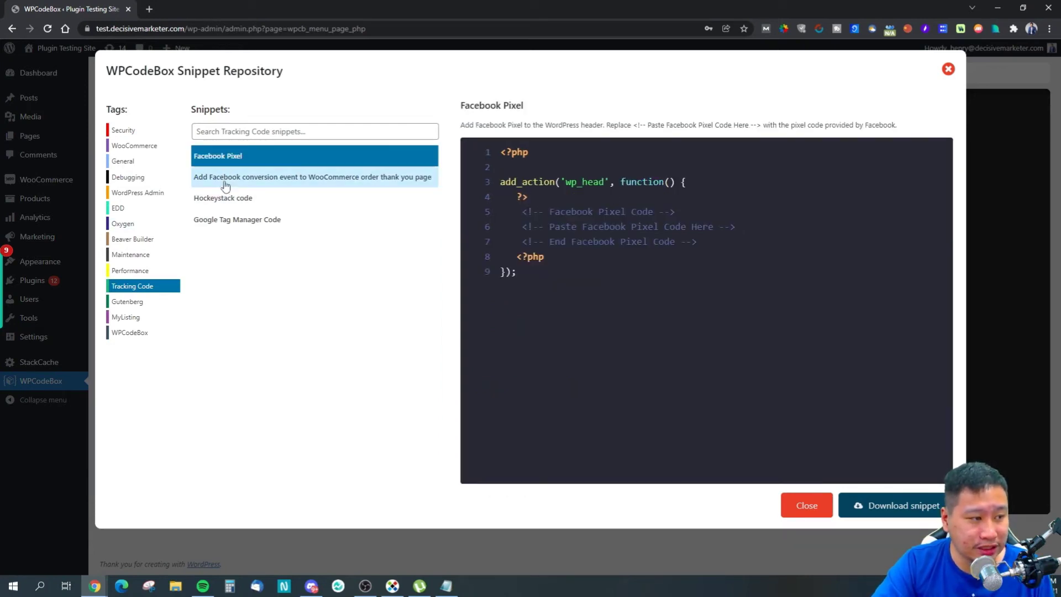
left_click(238, 201)
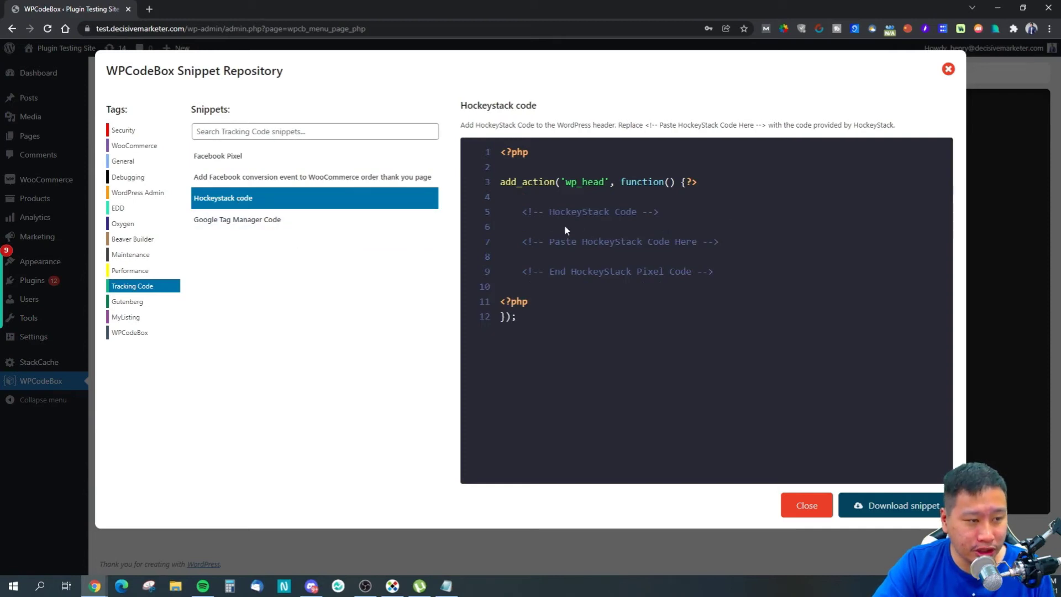
left_click(241, 221)
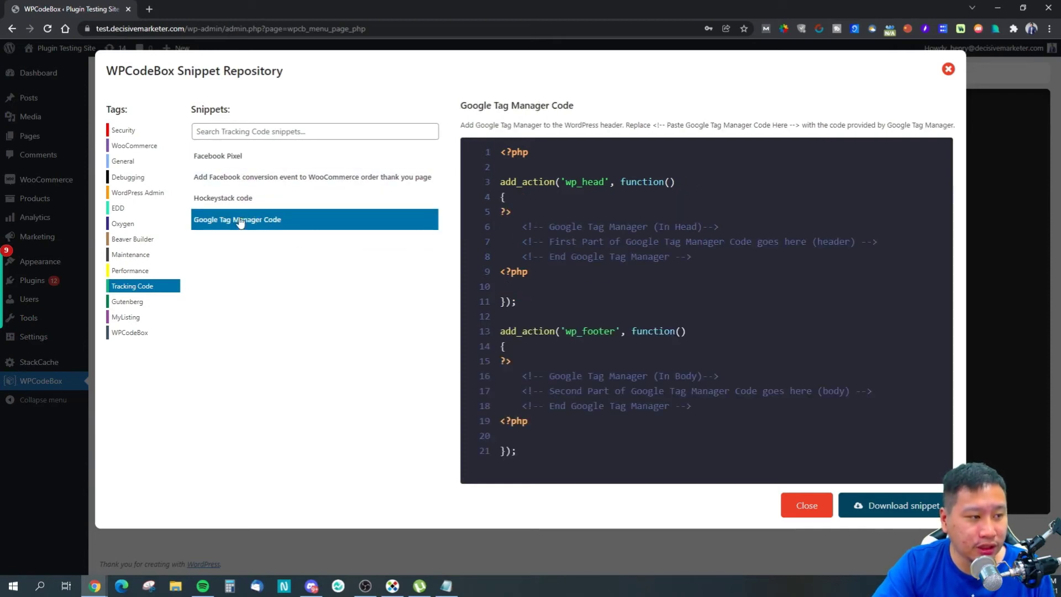
left_click(262, 178)
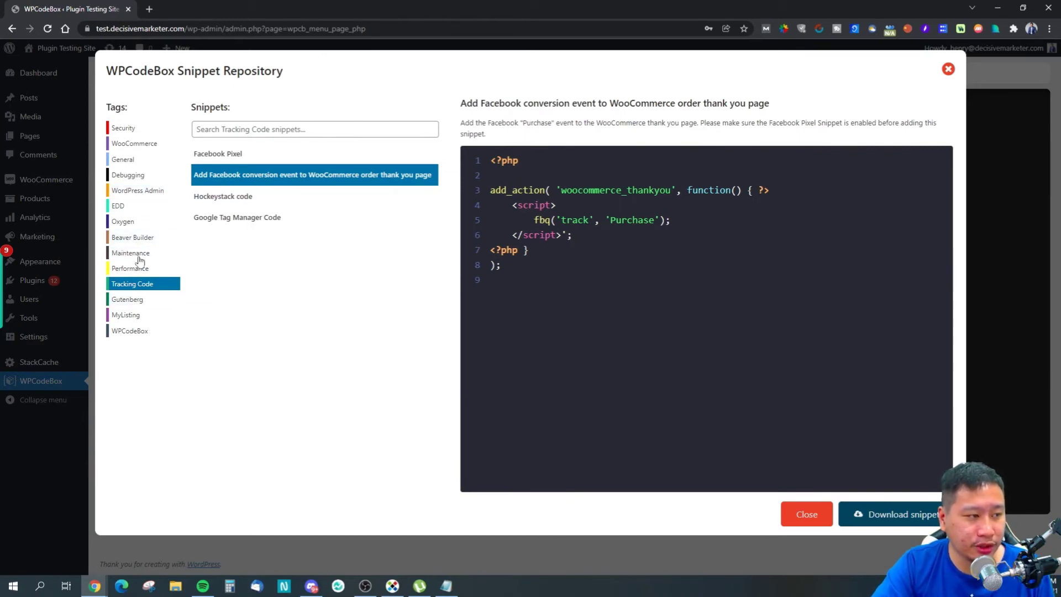
- Browse the WordPress Admin and Debugging tags, preview 'Disable the Theme and Plugin Editors', then close the repository
left_click(148, 191)
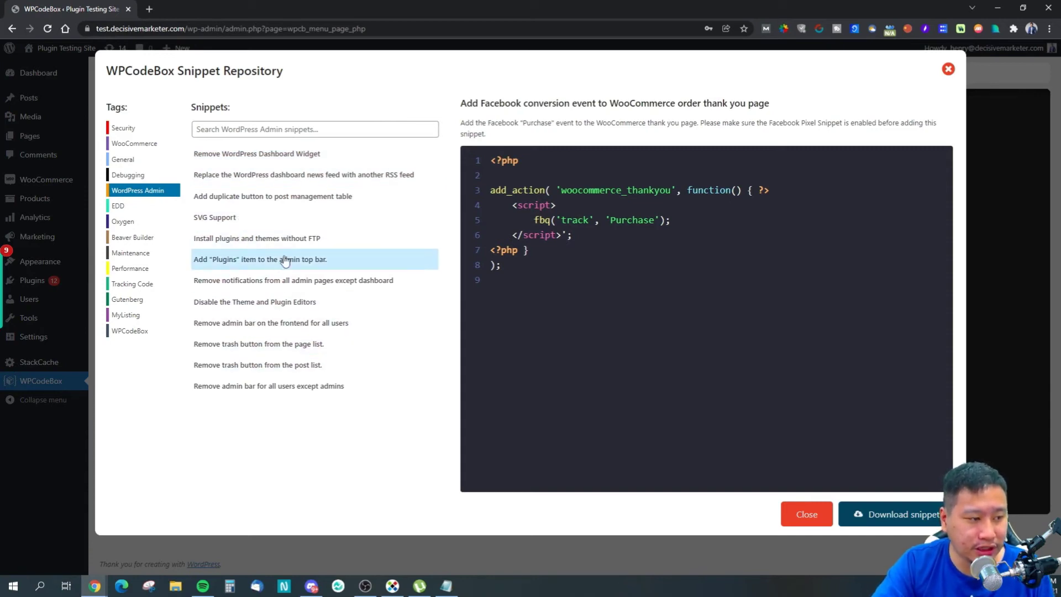
left_click(237, 303)
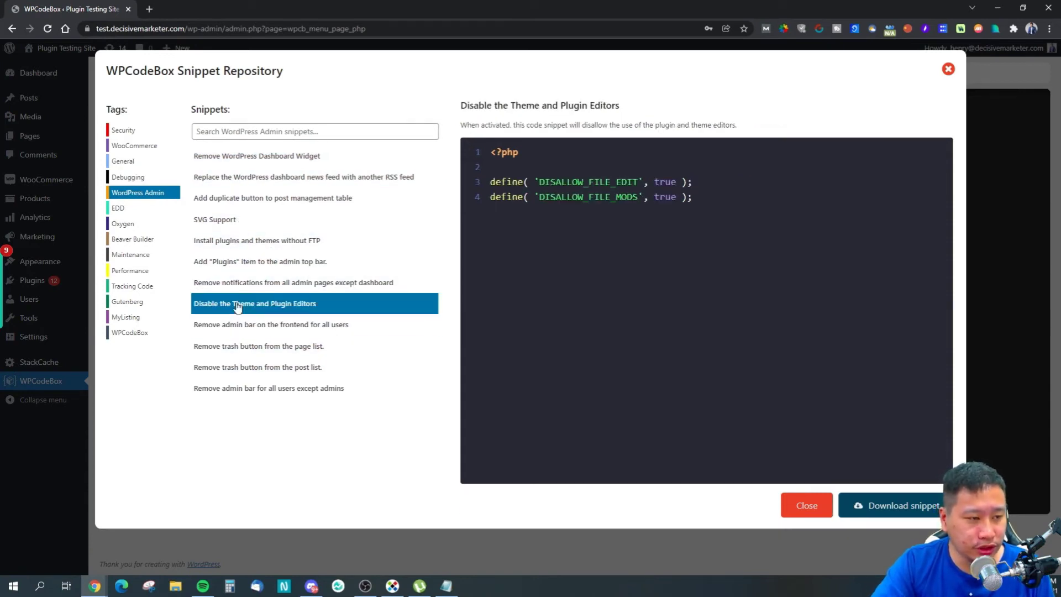
left_click(178, 178)
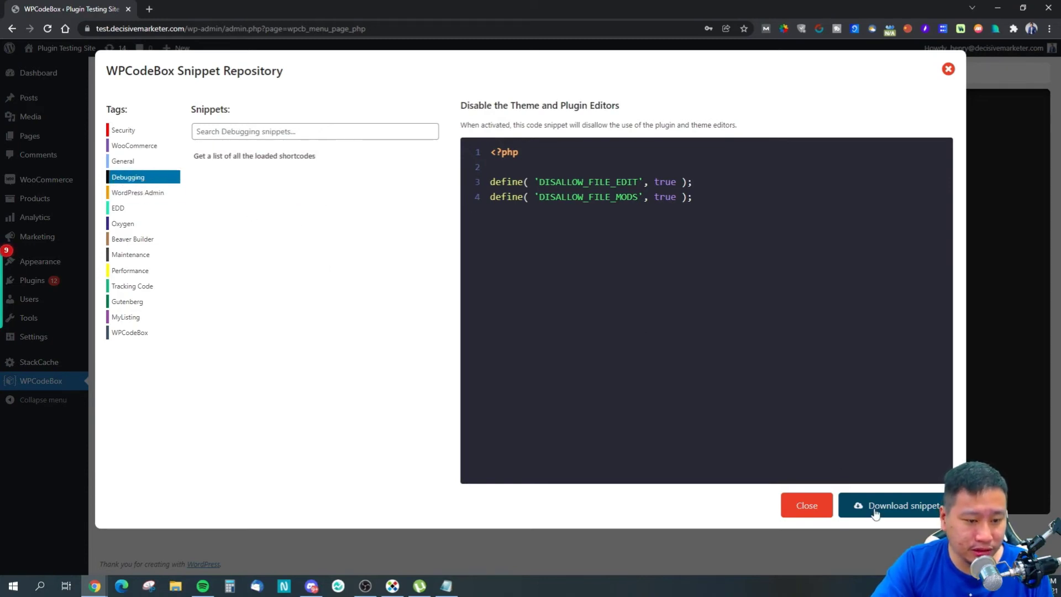
left_click(949, 70)
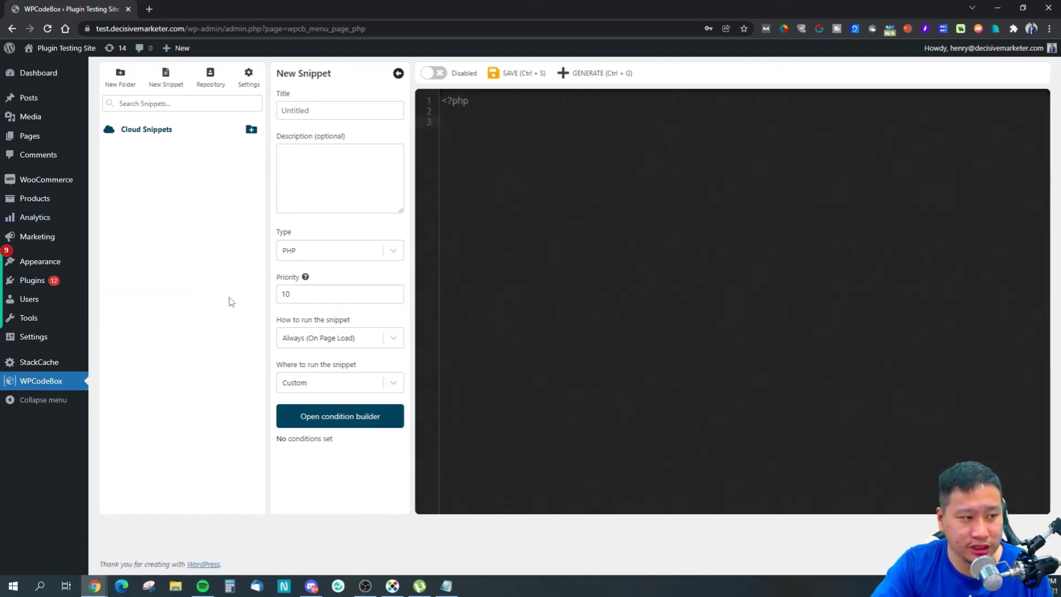
- Open Settings and try the Tomorrow Night Bright and Textmate editor themes
left_click(247, 77)
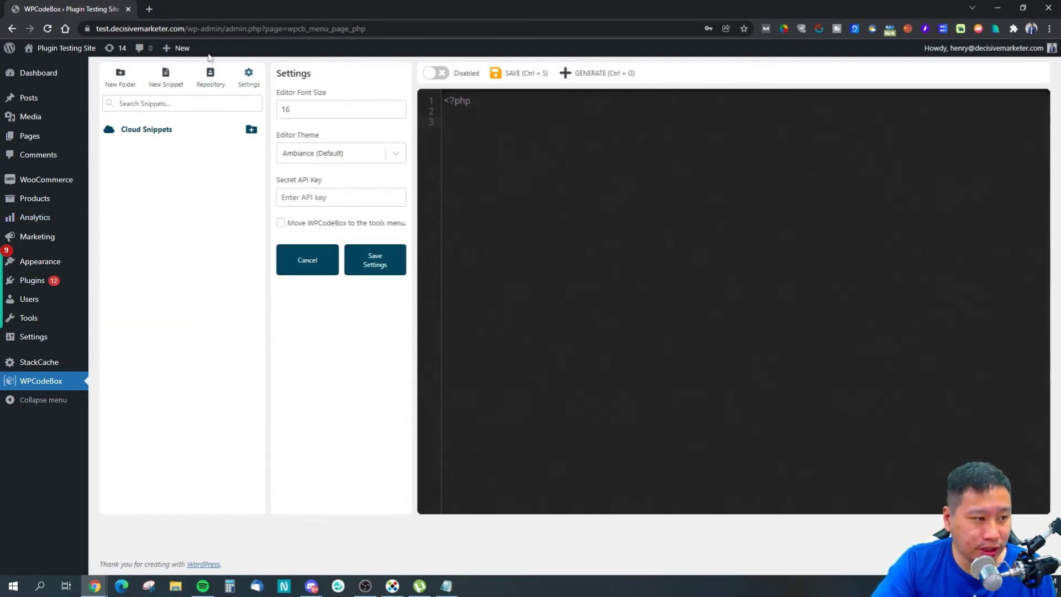
left_click(329, 155)
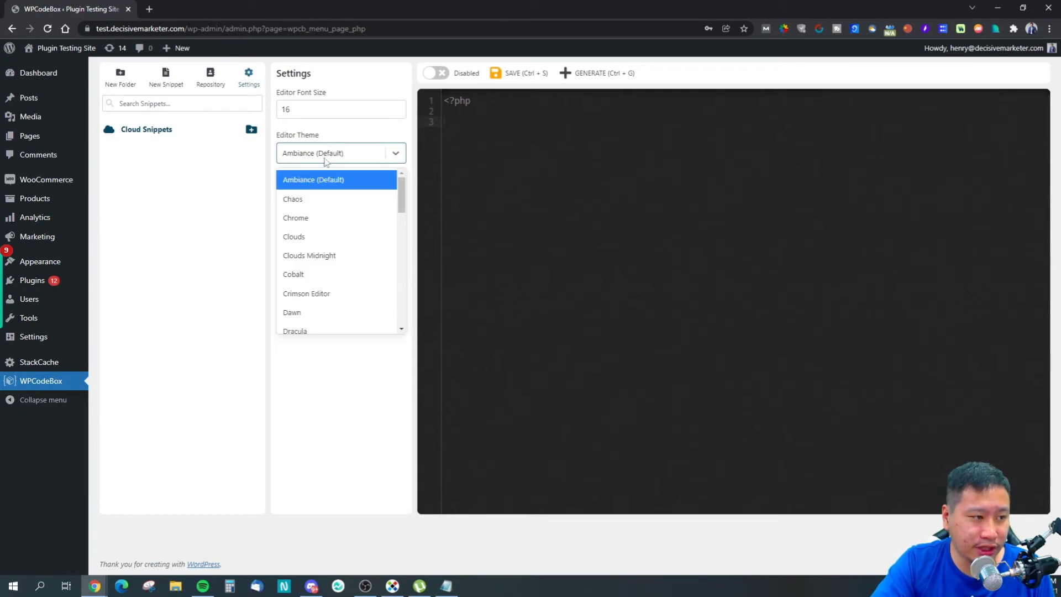
scroll(327, 258, "down", 10)
left_click(327, 246)
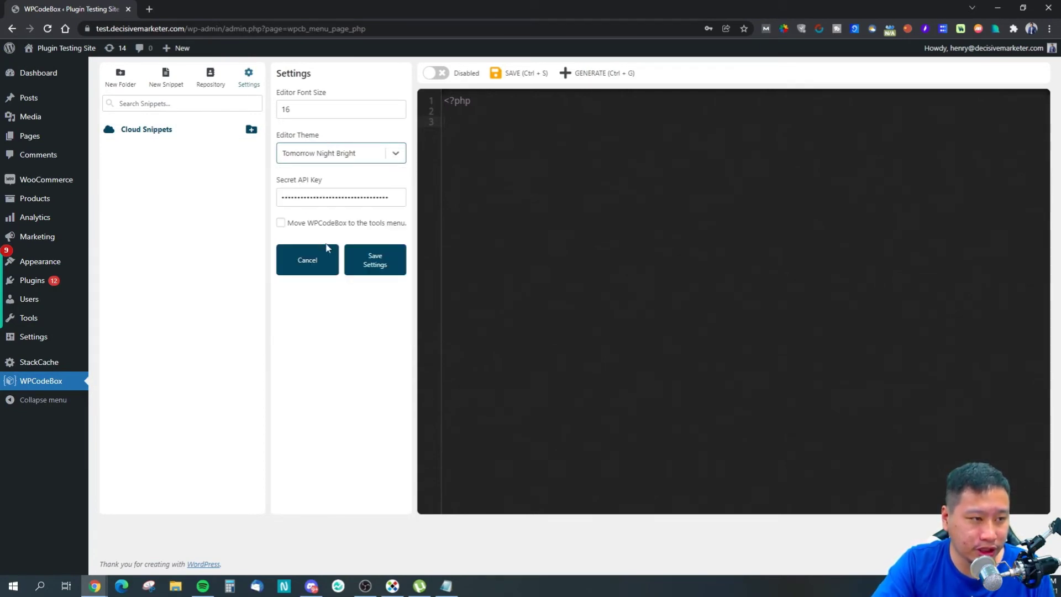
left_click(329, 157)
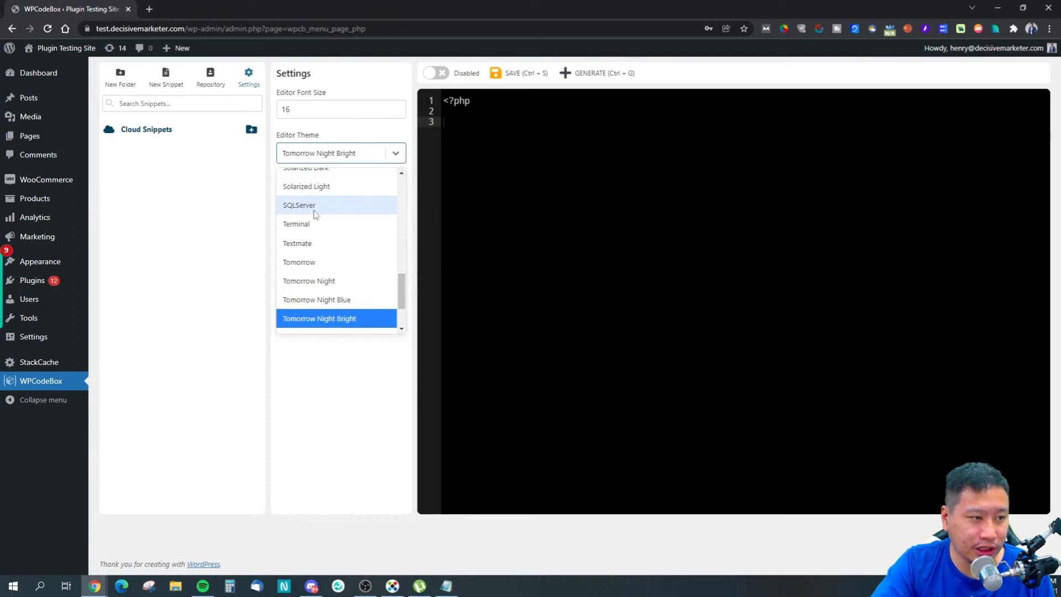
left_click(325, 251)
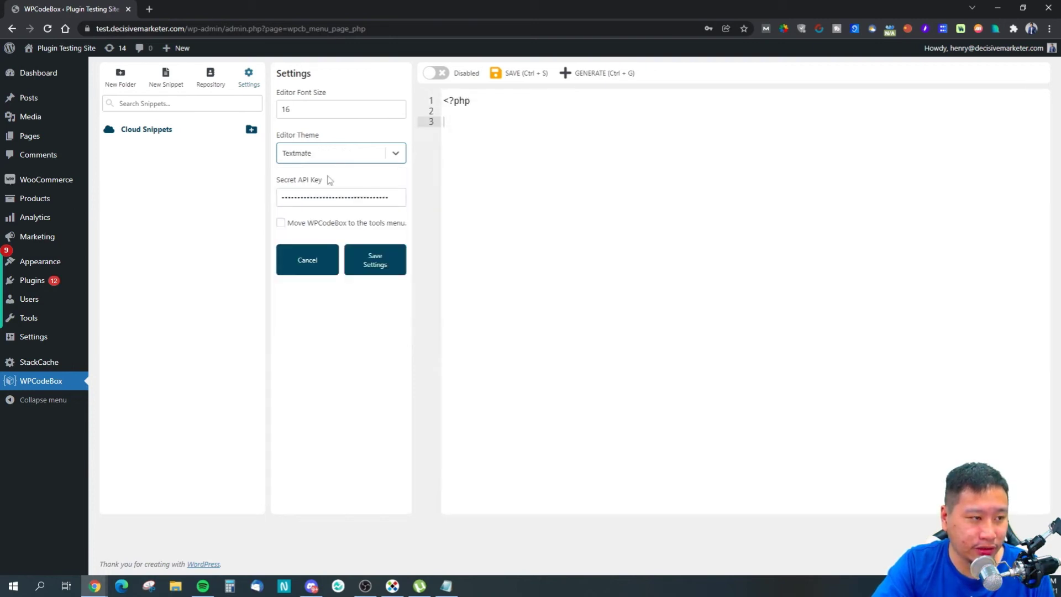
- Try the SQLServer editor theme, then settle on Merbivore Soft
left_click(329, 154)
left_click(309, 281)
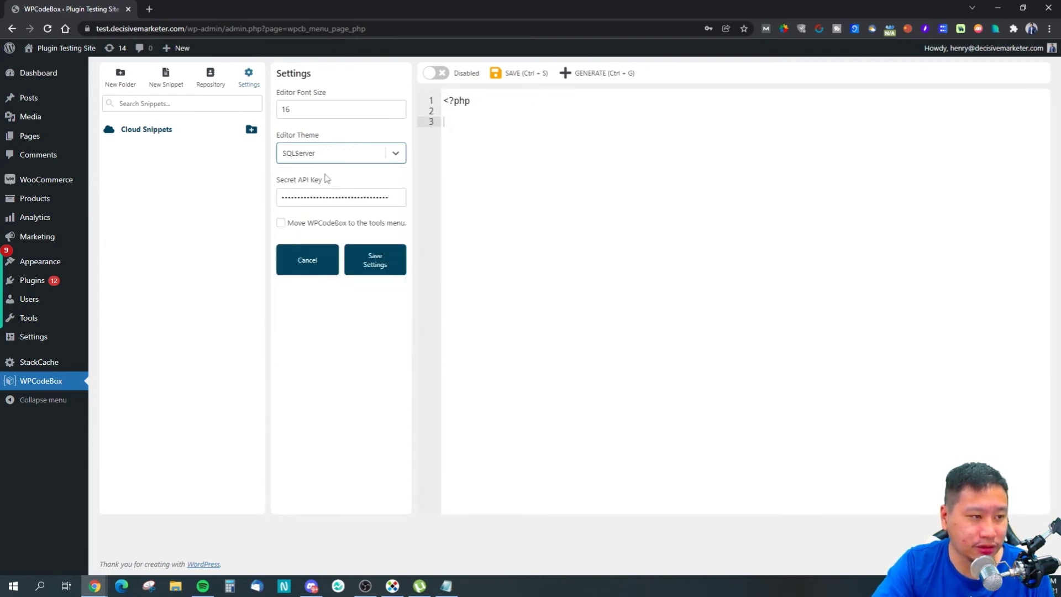
left_click(349, 161)
left_click(327, 219)
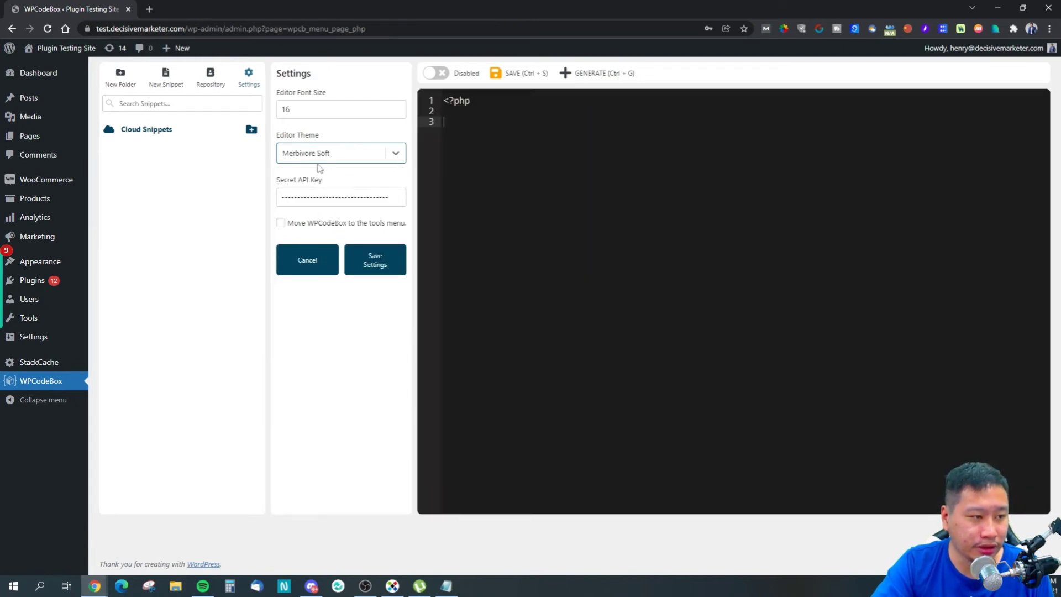
left_click(329, 158)
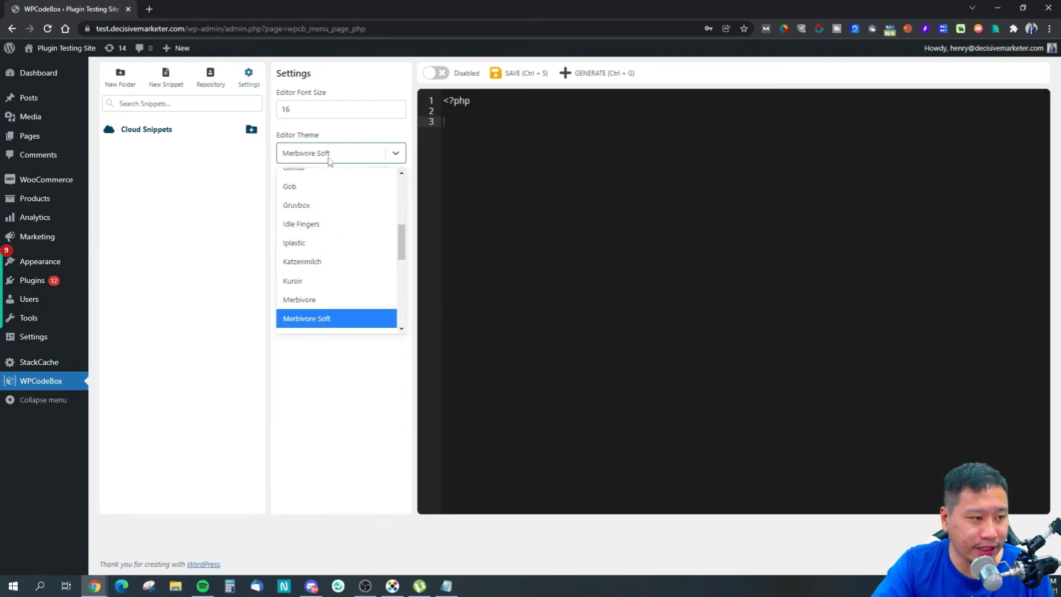
left_click(329, 158)
left_click_drag(295, 224, 402, 221)
left_click(400, 222)
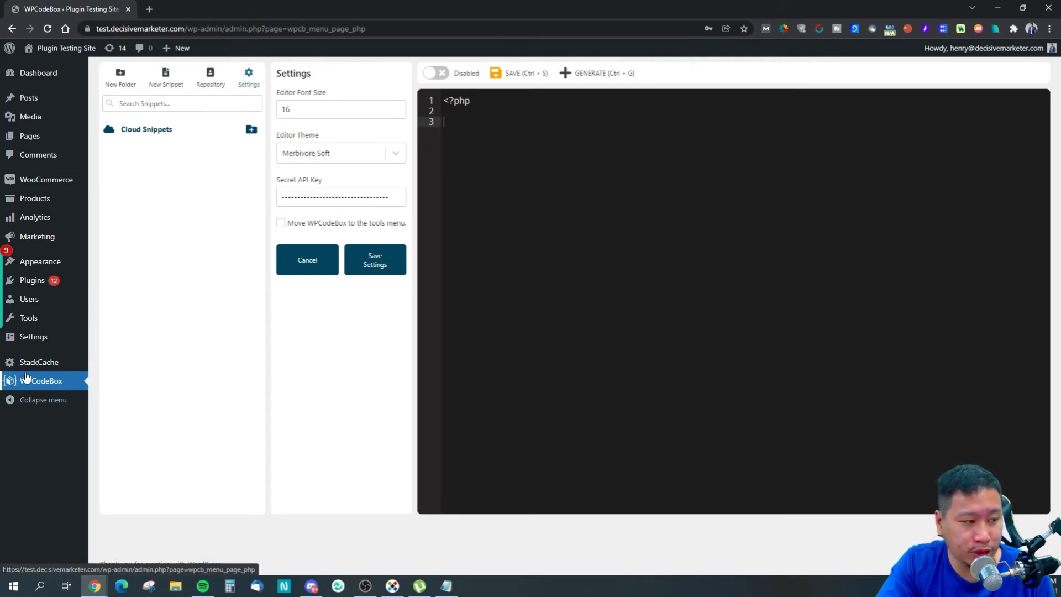
- Leave the settings as they are: Tools-menu option off, font size 16, Merbivore Soft theme
mouse_move(32, 326)
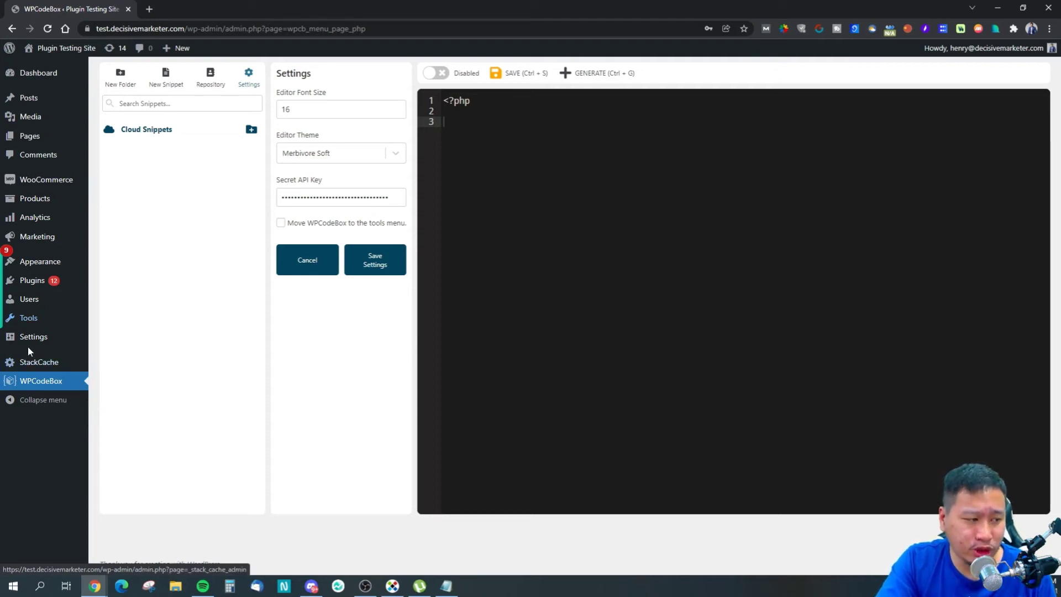
mouse_move(31, 348)
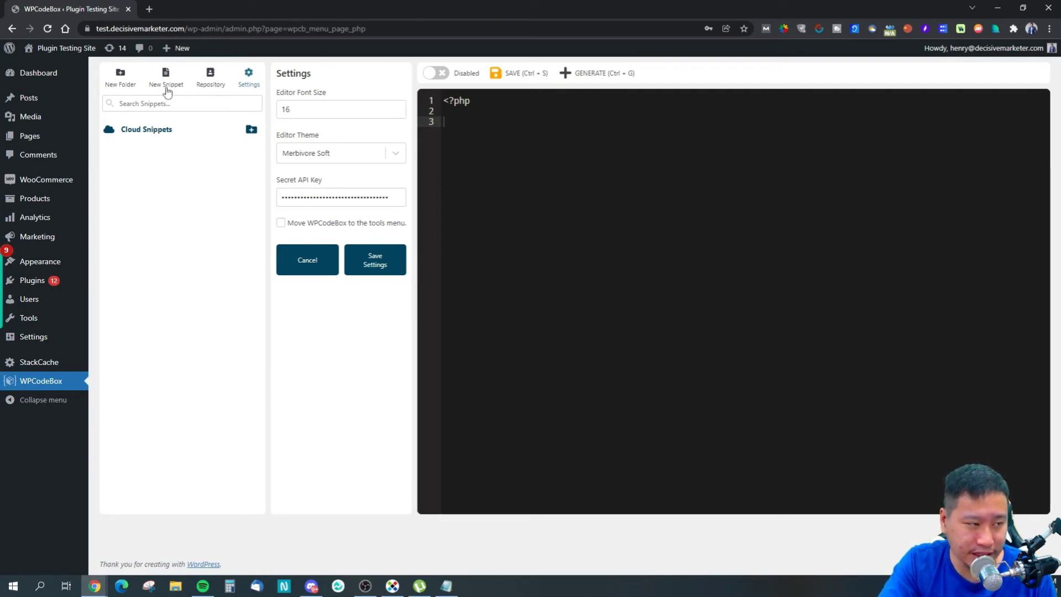
- Open the snippet repository, then close it to return to the new snippet form
left_click(211, 80)
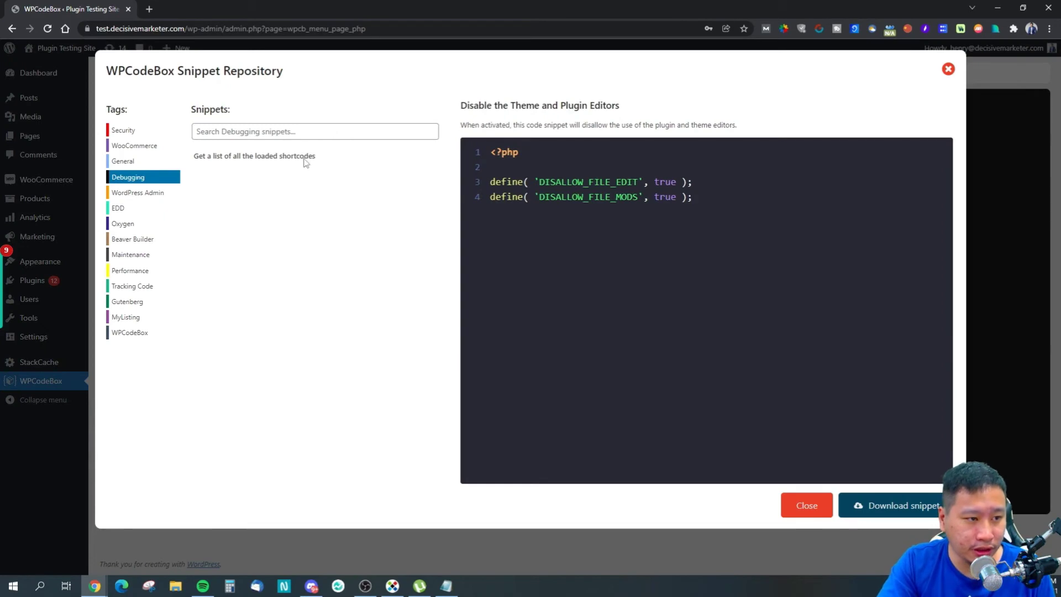
left_click(946, 69)
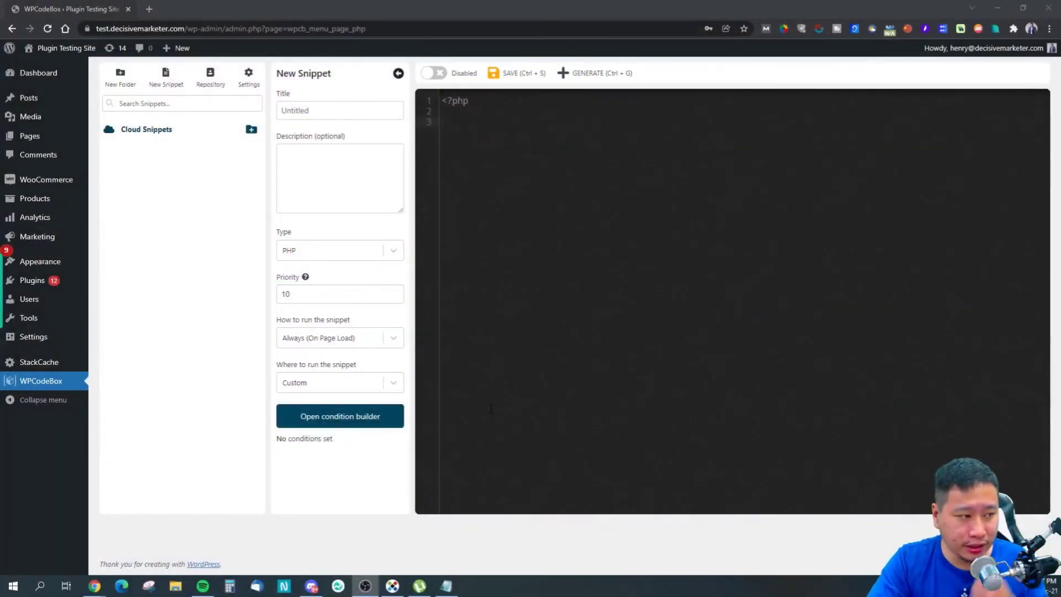
- Switch back to the browser showing the WPCodeBox new snippet form
mouse_move(67, 184)
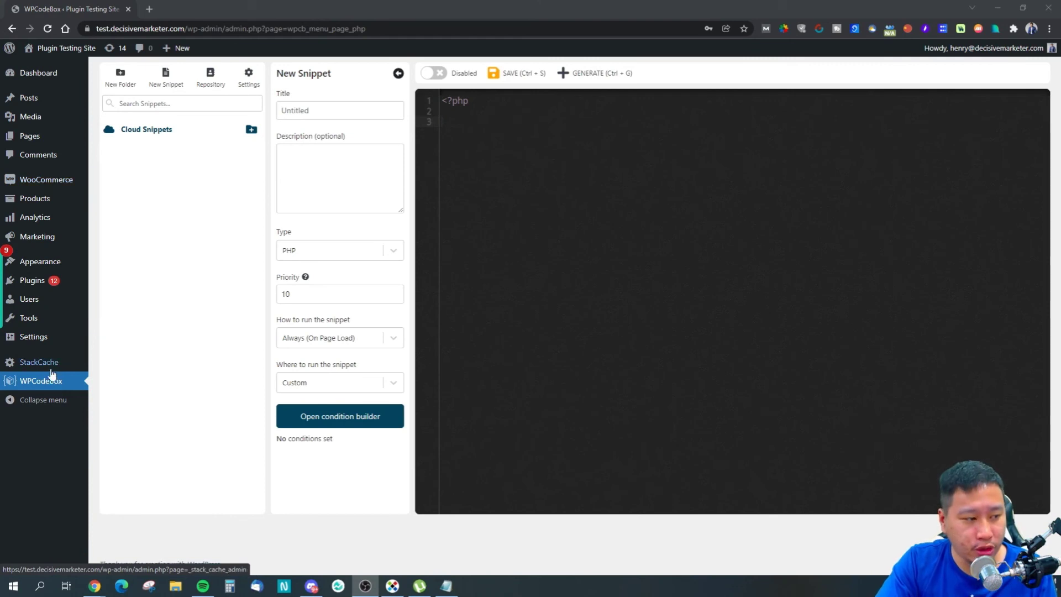
key("alt+Tab")
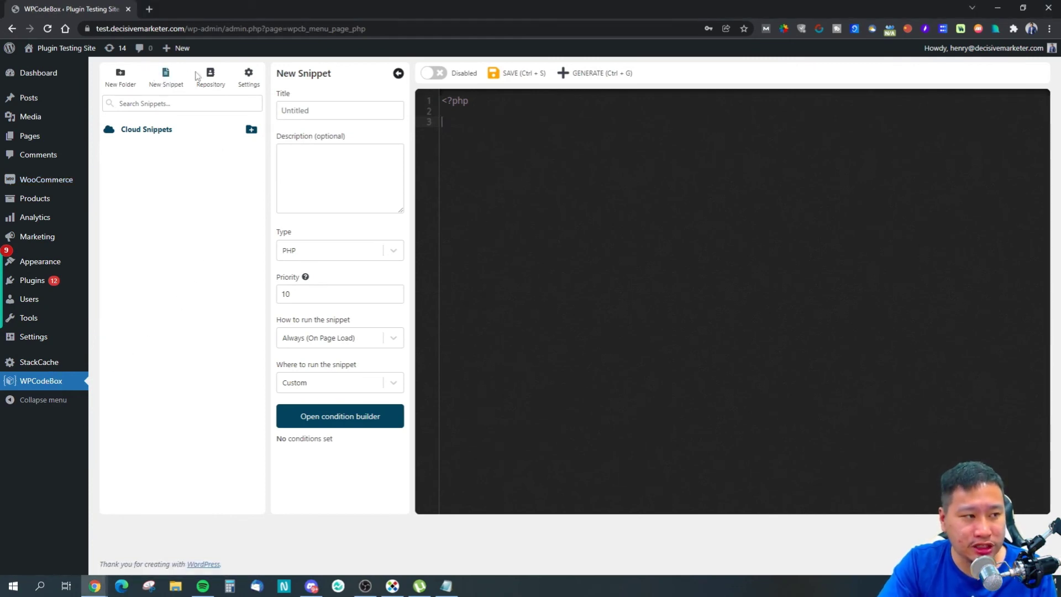
- Open and close the snippet repository, then toggle between the snippet form and Settings
left_click(215, 83)
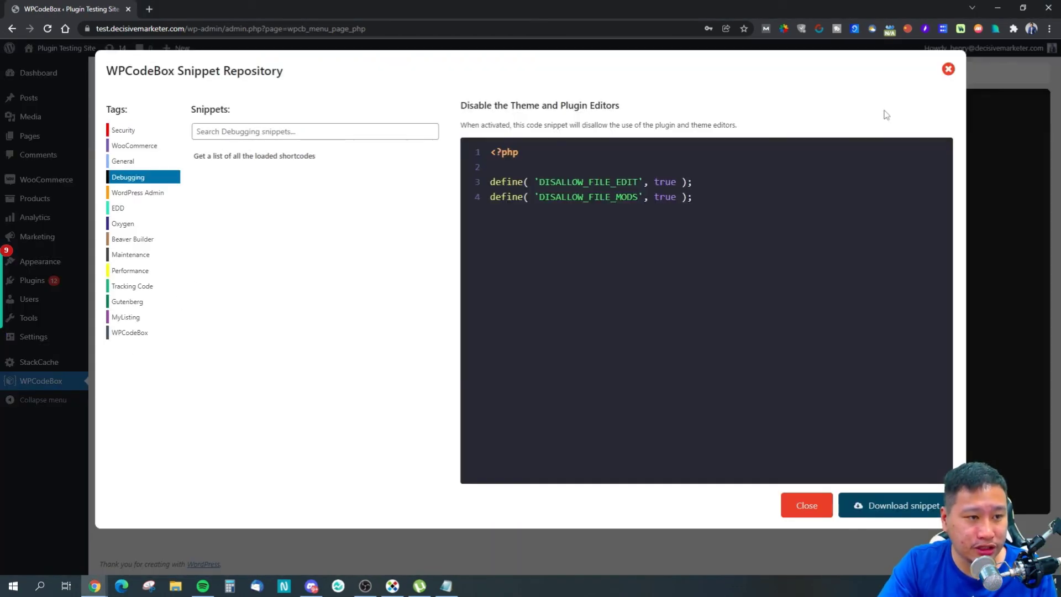
left_click(949, 70)
left_click(250, 84)
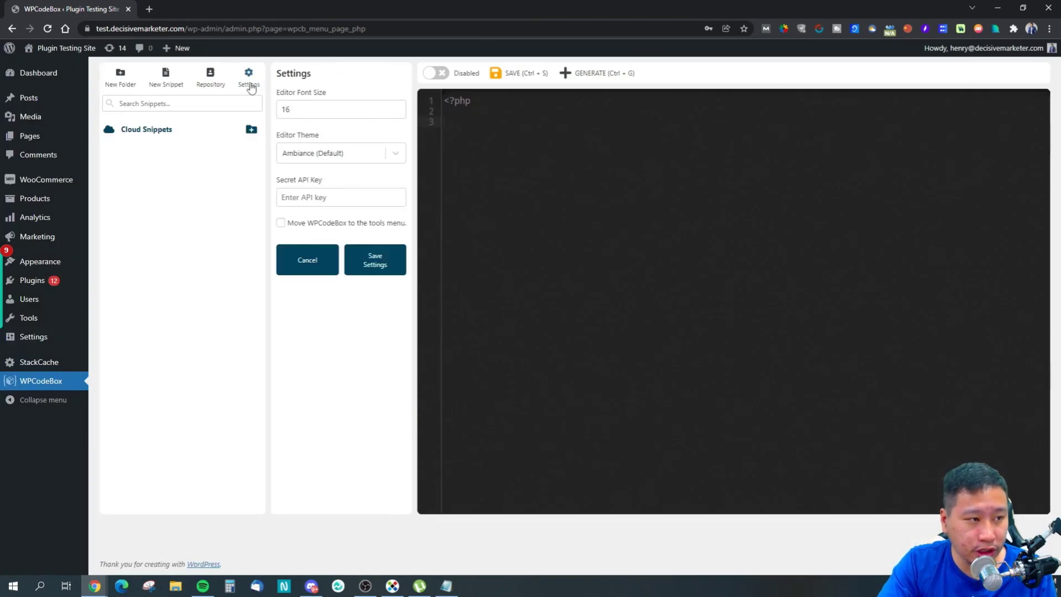
left_click(250, 86)
left_click(250, 86)
- Cancel a new snippet folder with Esc and return to the Settings panel
left_click(122, 76)
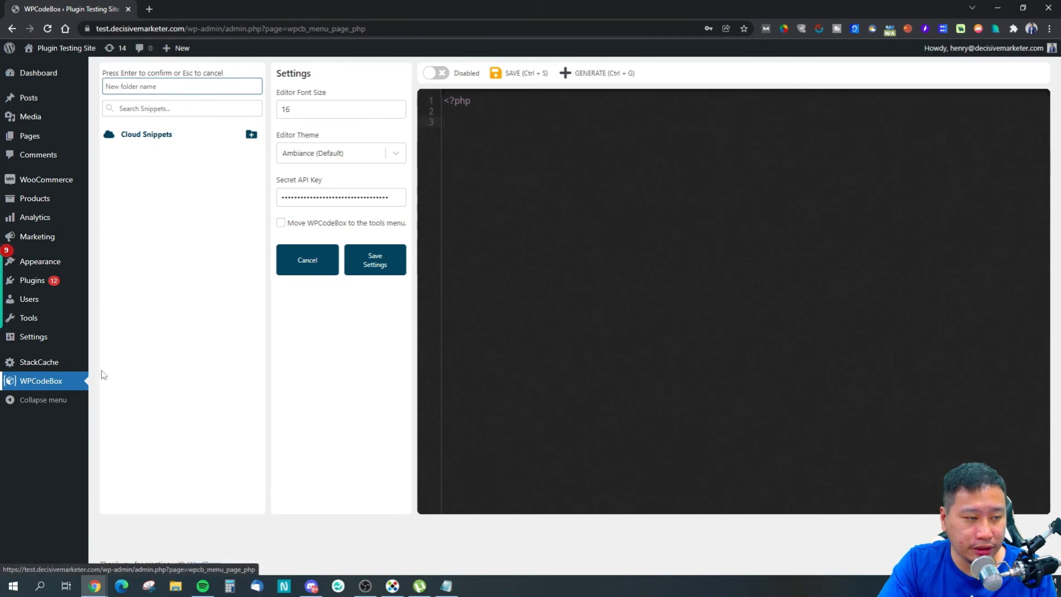
key("Escape")
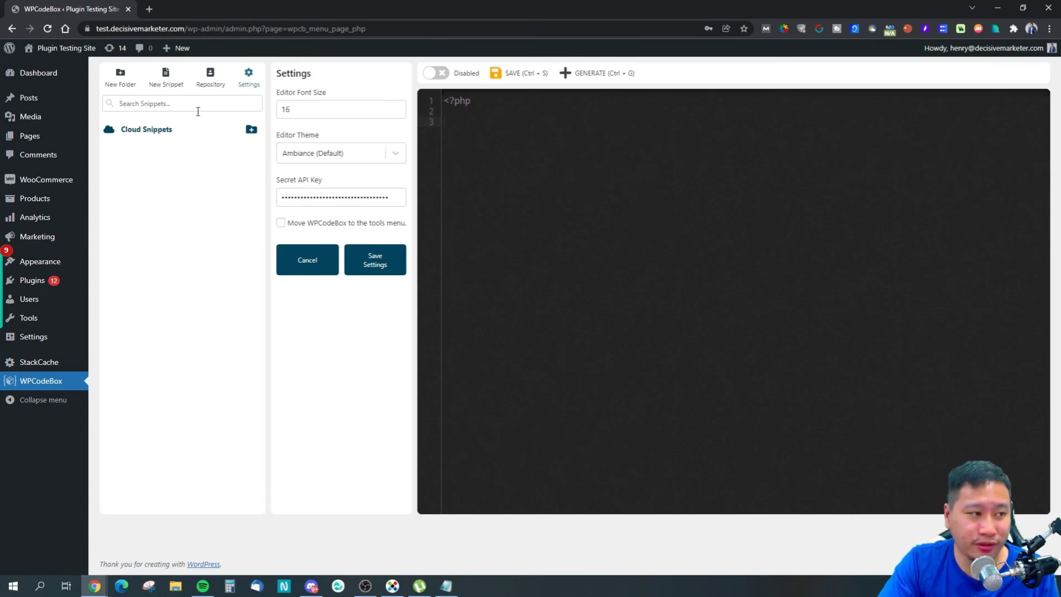
left_click(248, 81)
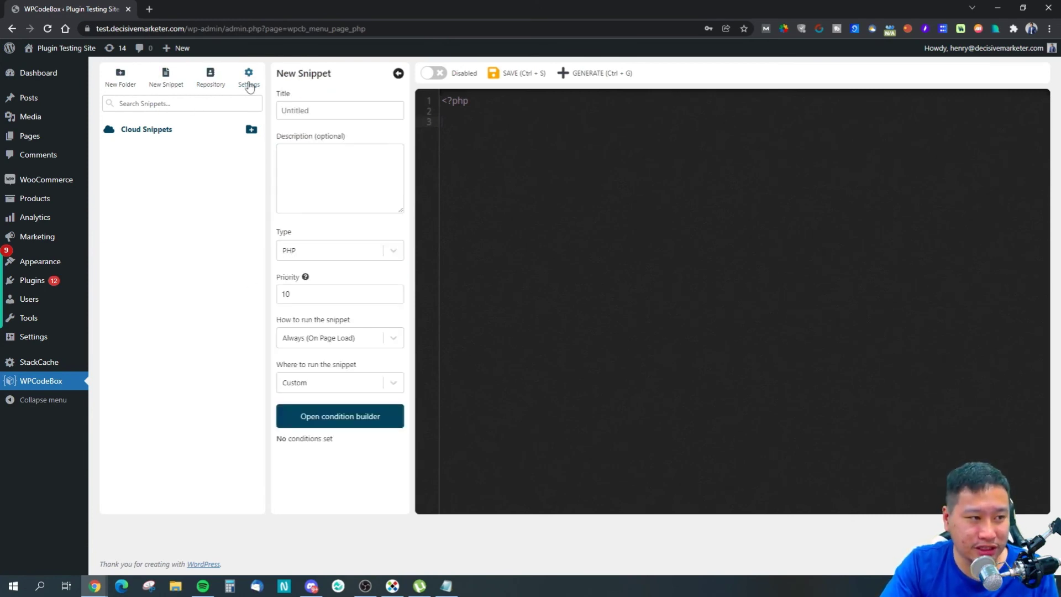
left_click(250, 85)
left_click(250, 86)
left_click(247, 83)
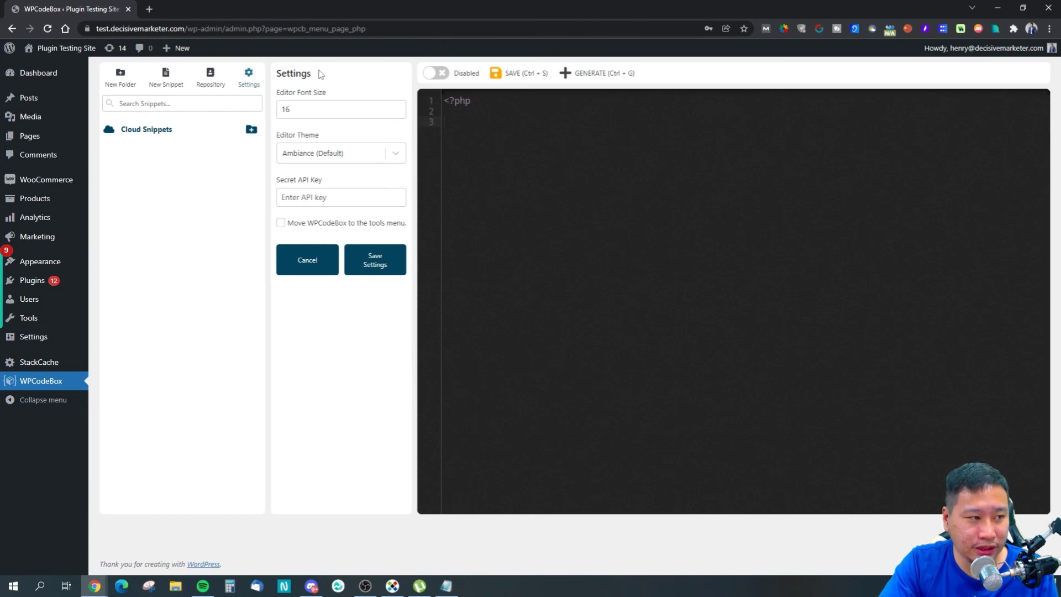